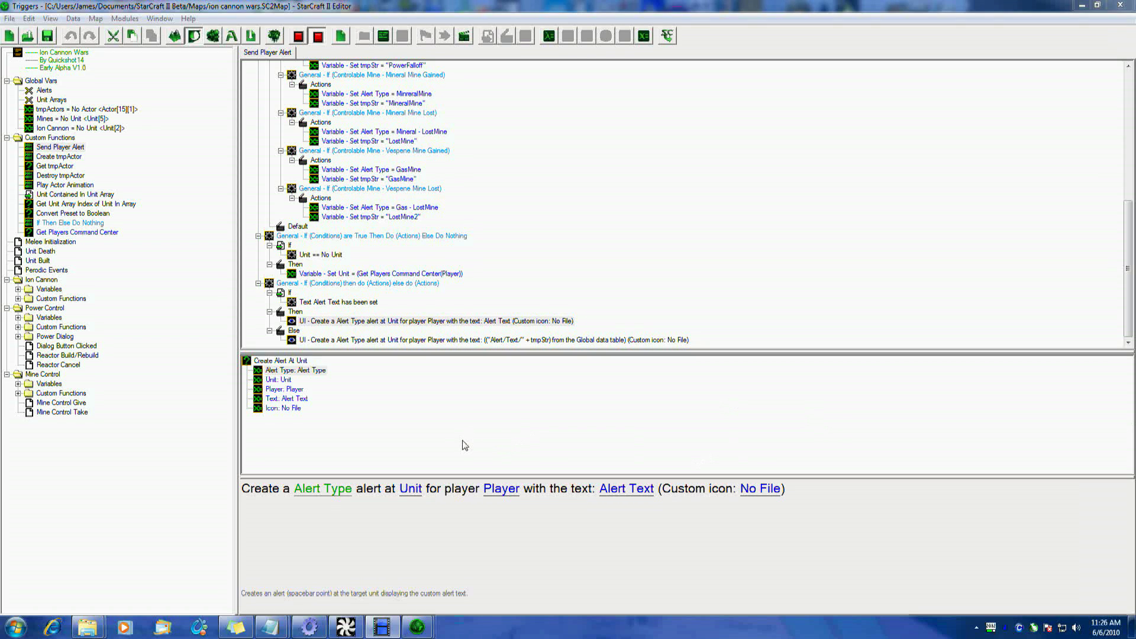
# - Examine the parameters of the Create Alert At Unit action and compare the Then and Else alert actions in Send Player Alert
pyautogui.click(299, 371)
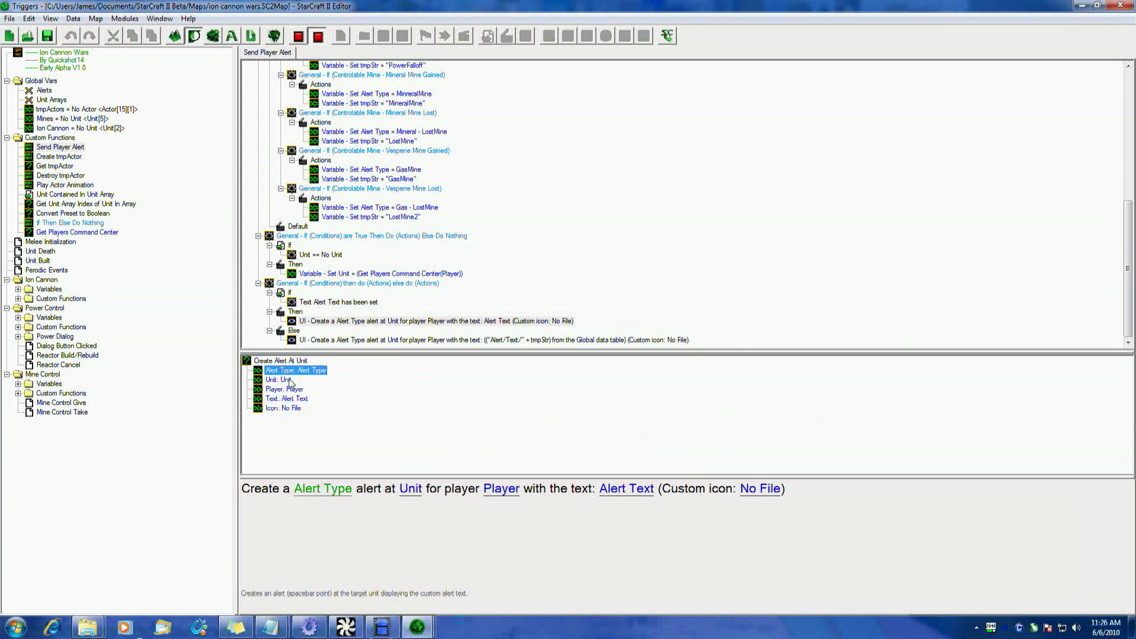
pyautogui.click(288, 398)
pyautogui.click(291, 408)
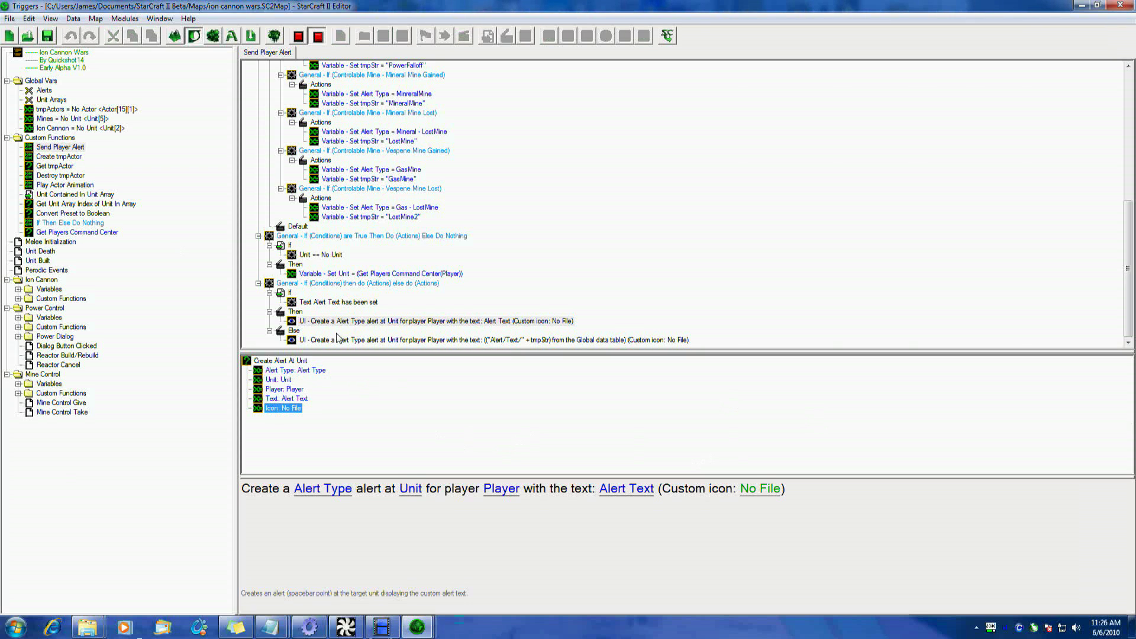
pyautogui.click(340, 323)
pyautogui.click(337, 342)
pyautogui.click(342, 323)
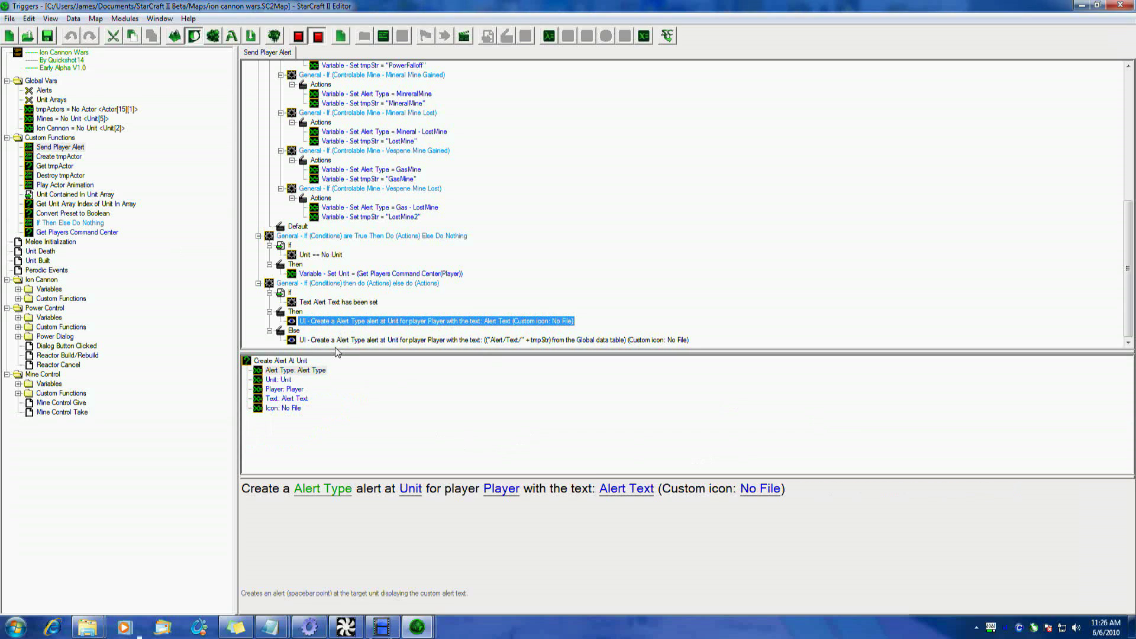
pyautogui.click(341, 341)
pyautogui.click(348, 323)
# - View the alert list in the Data module and return to the Send Player Alert function
pyautogui.click(417, 627)
pyautogui.click(599, 577)
pyautogui.click(417, 627)
pyautogui.click(485, 577)
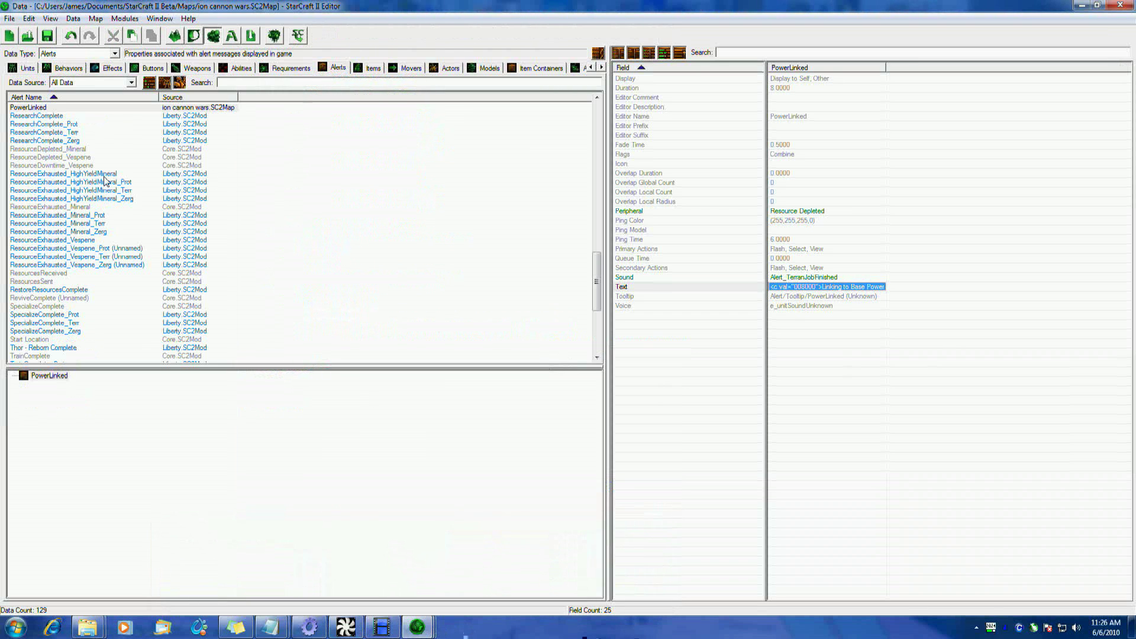
pyautogui.click(1082, 4)
# - Inspect the source of the Alert Type parameter in the Then branch's alert action, leaving it as is
pyautogui.click(362, 322)
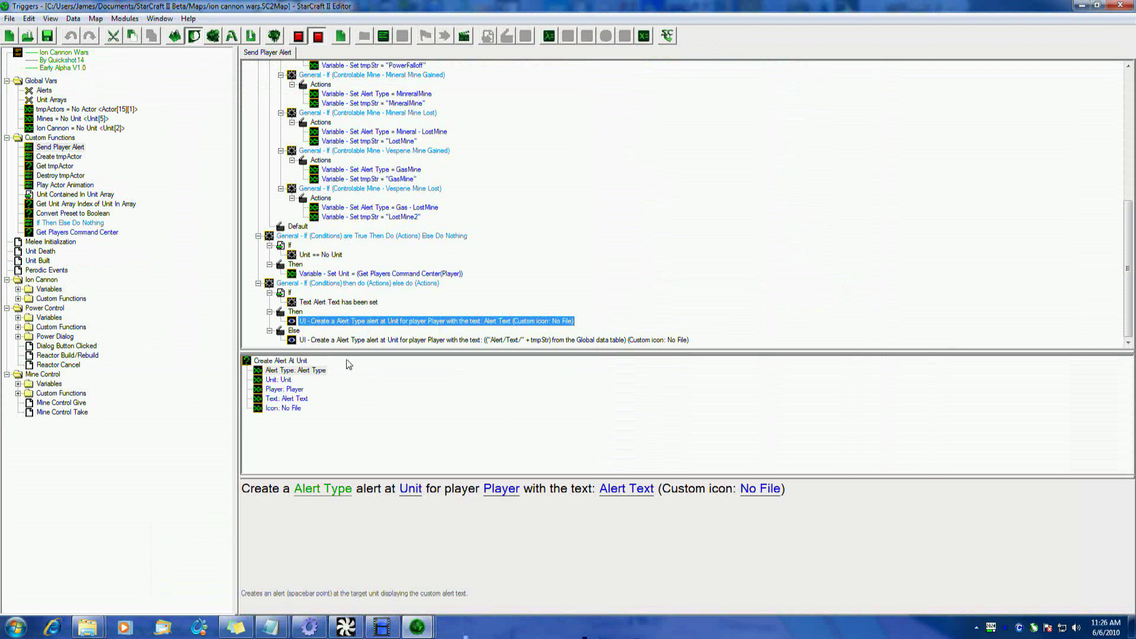
pyautogui.doubleClick(313, 372)
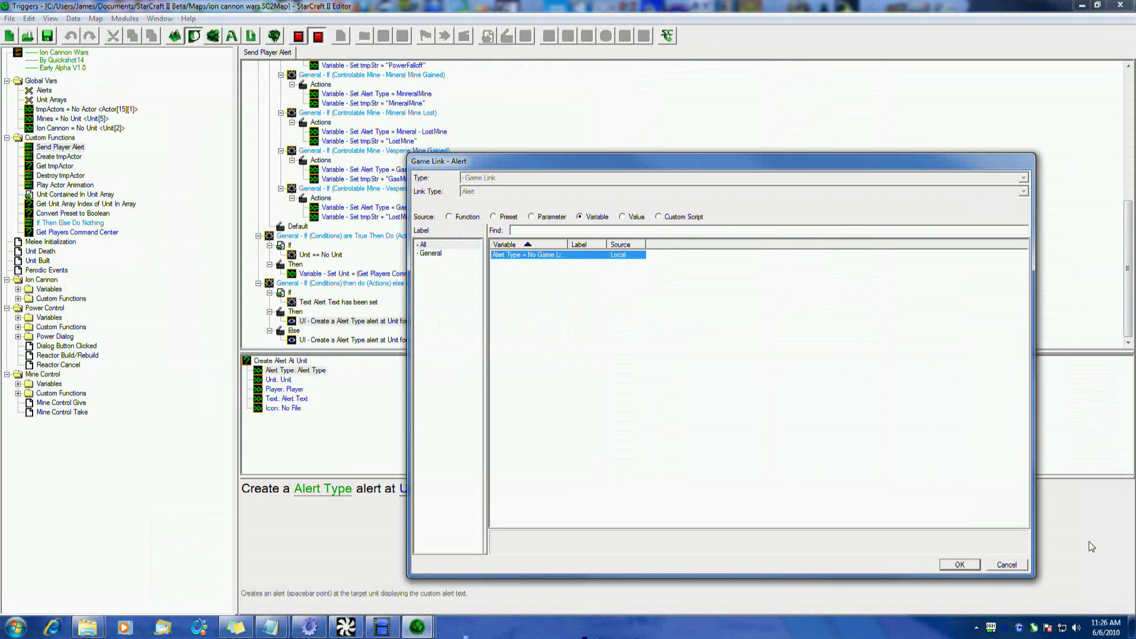
pyautogui.click(1005, 563)
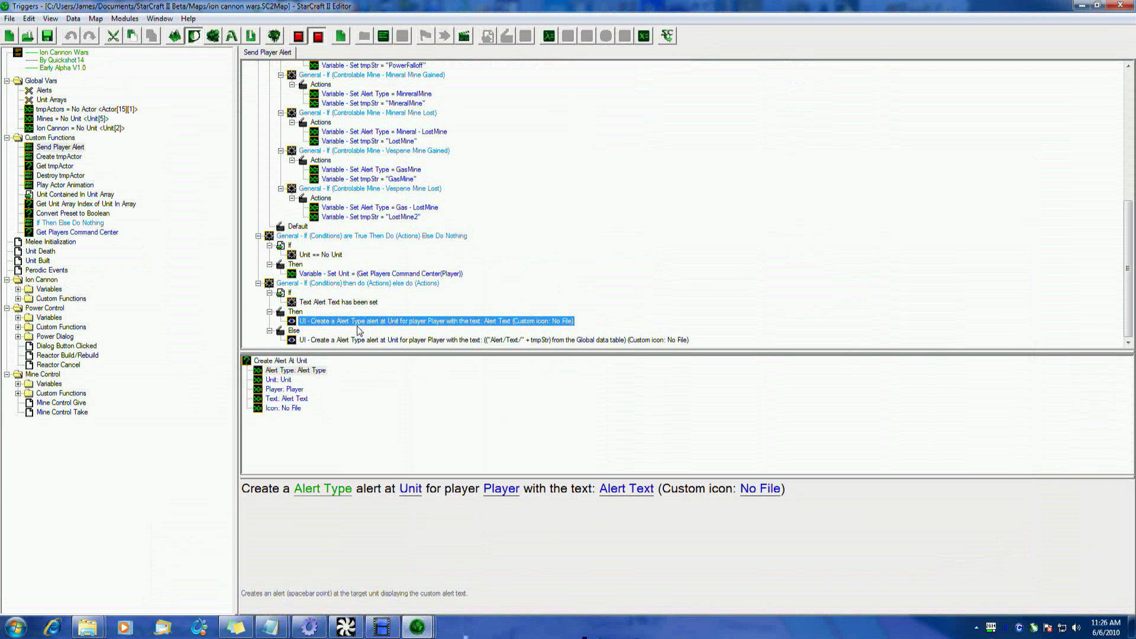
# - Add a new alert named IonCannonFire with the suggested ID in the Data module
pyautogui.click(1081, 6)
pyautogui.moveTo(418, 626)
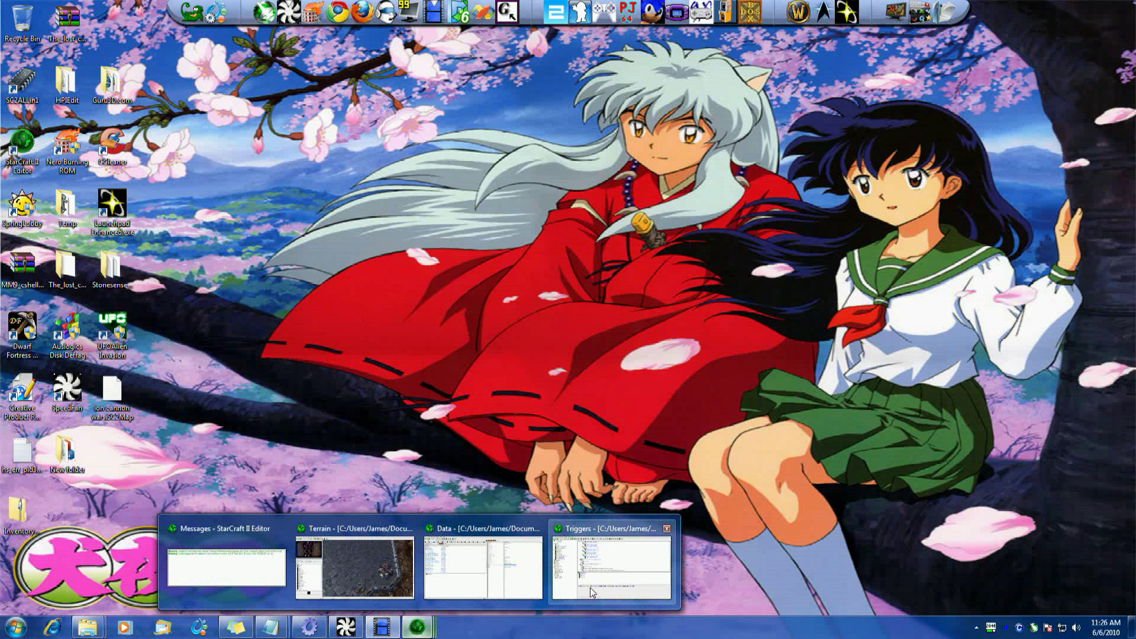
pyautogui.click(491, 580)
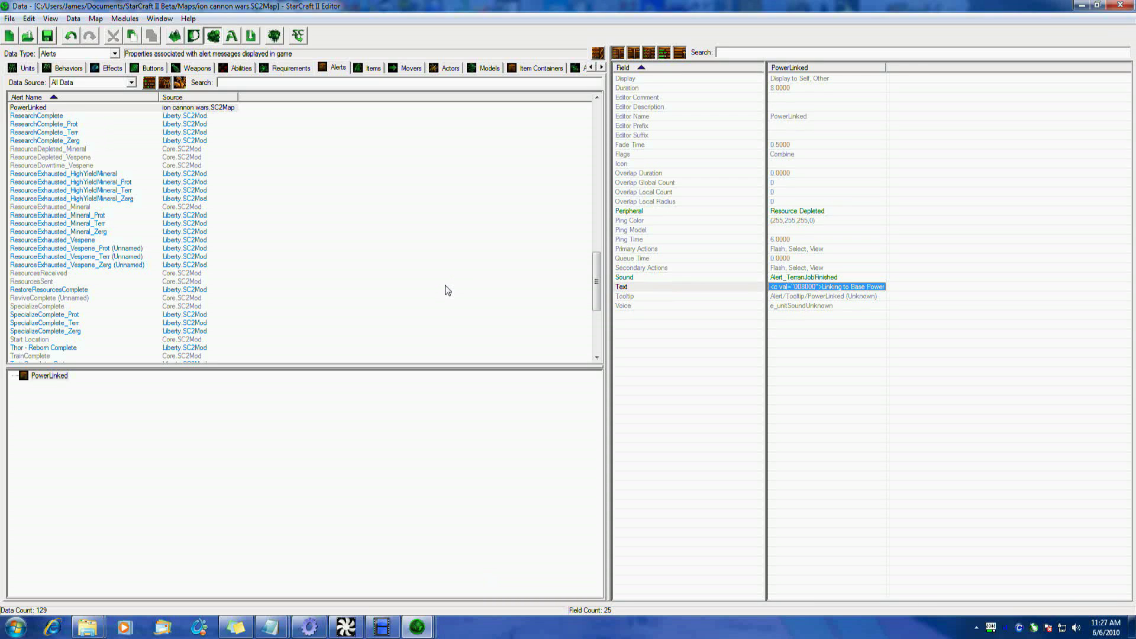
pyautogui.rightClick(430, 148)
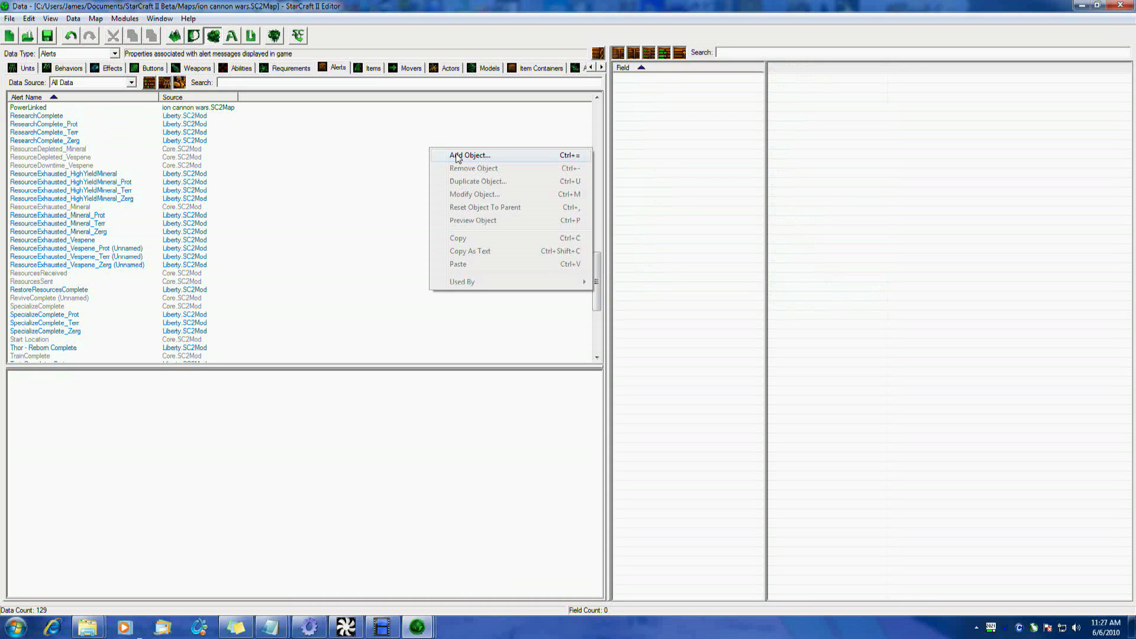
pyautogui.click(459, 156)
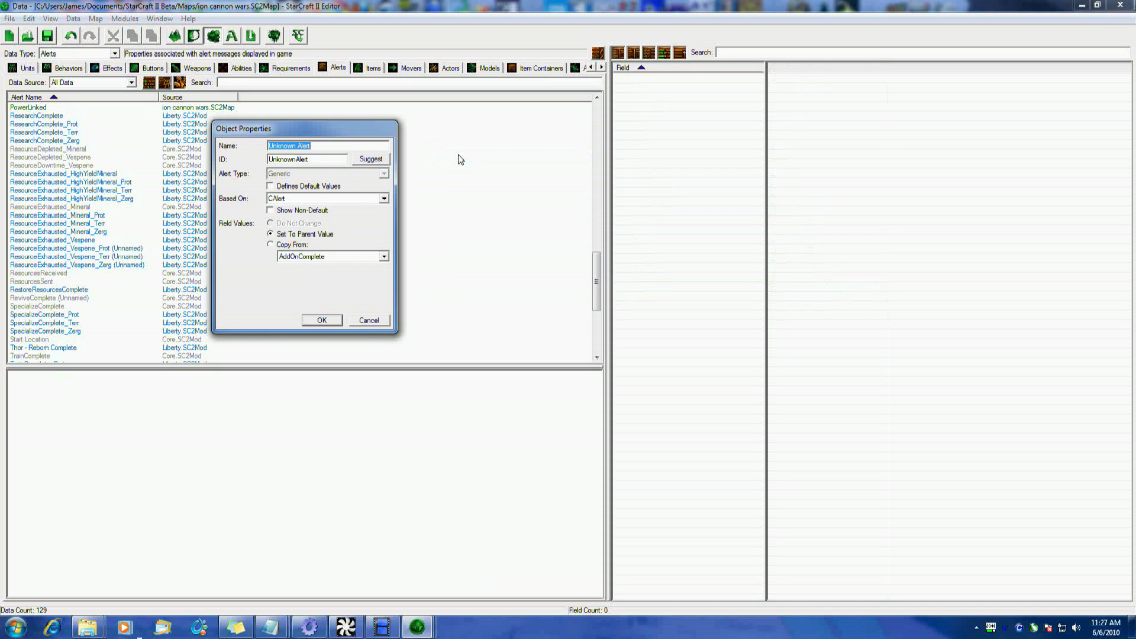
pyautogui.write('IonCannonFire')
pyautogui.click(378, 160)
pyautogui.click(332, 320)
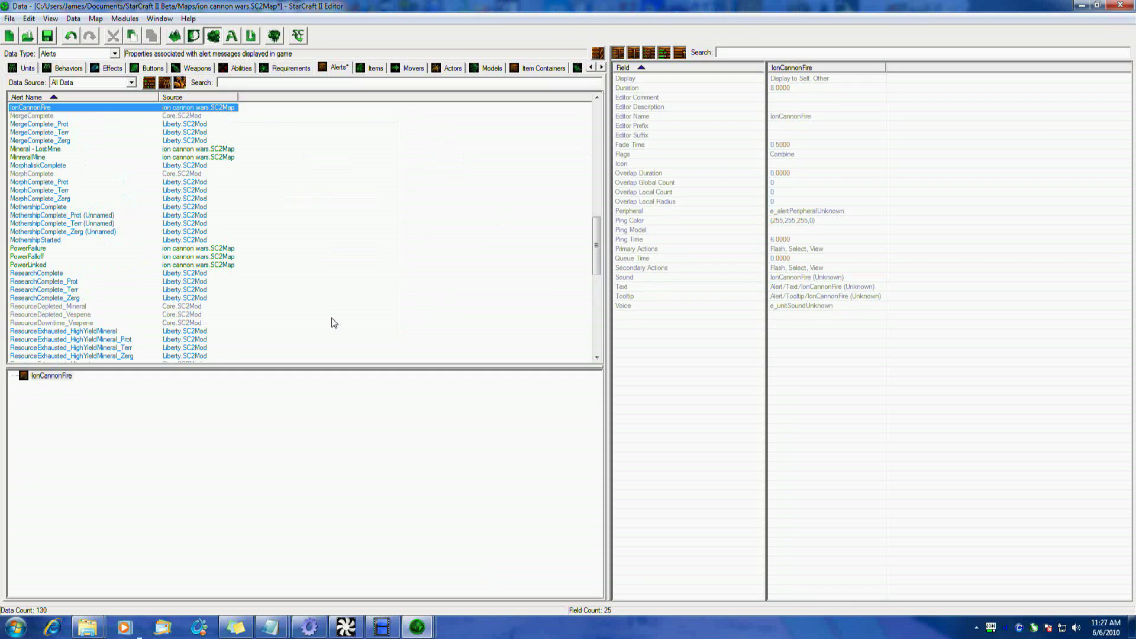
# - Enable Display to Allies in the IonCannonFire alert's Display options
pyautogui.doubleClick(814, 78)
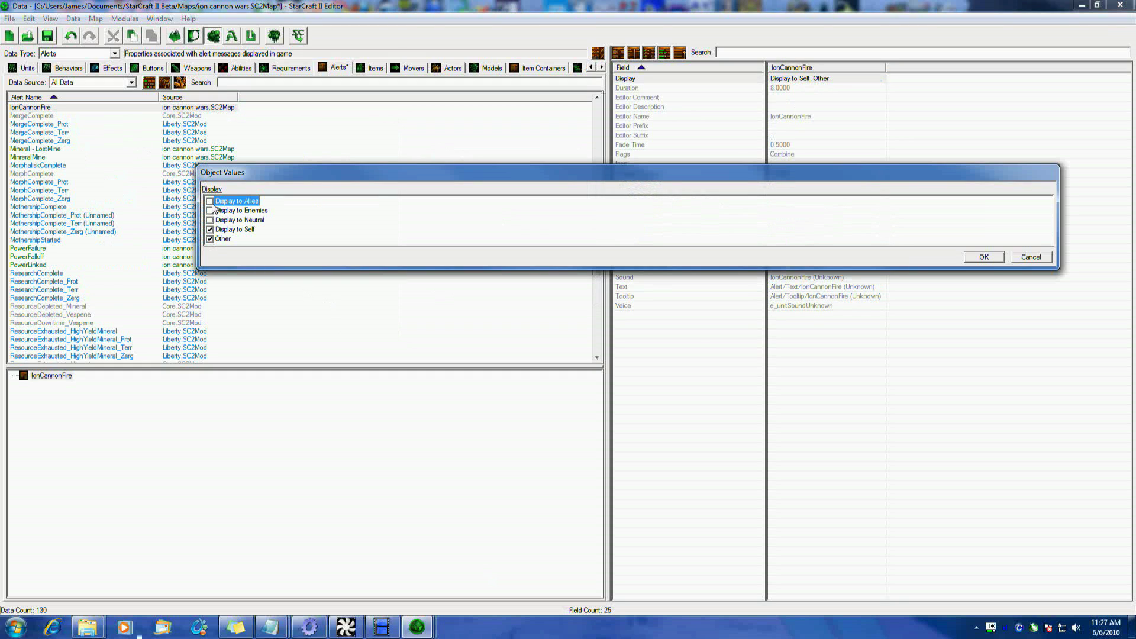
pyautogui.click(210, 201)
pyautogui.click(982, 256)
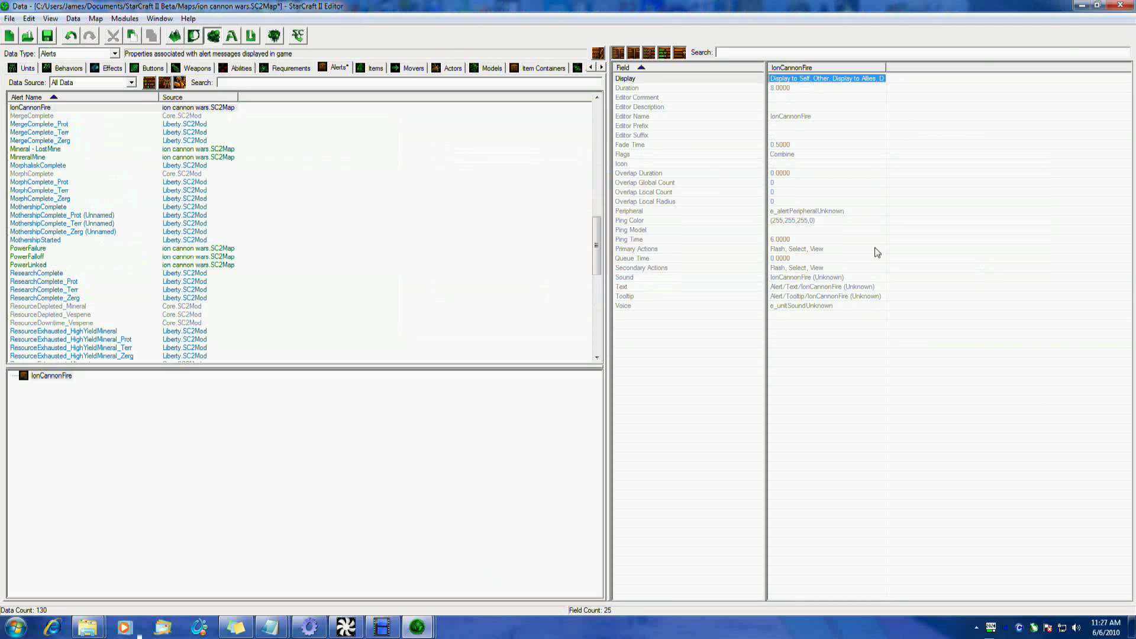
# - Set the IonCannonFire alert's Duration to 9
pyautogui.doubleClick(785, 89)
pyautogui.write('9')
pyautogui.press('Return')
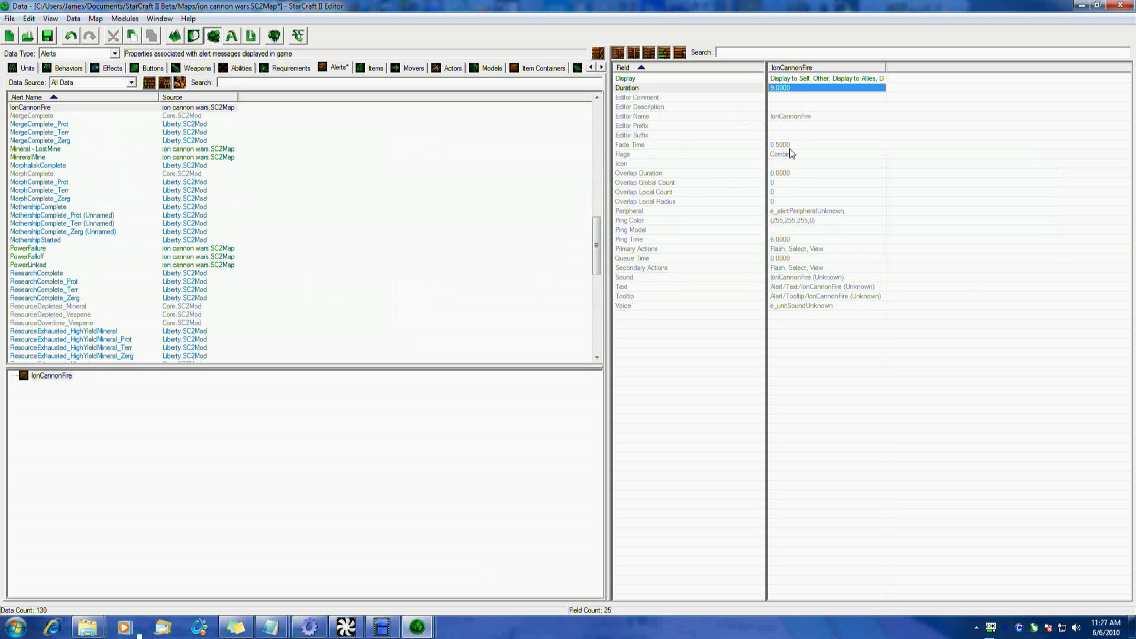
# - Open the archive browser for the IonCannonFire alert's Icon field and locate the Terran unit button textures
pyautogui.doubleClick(778, 164)
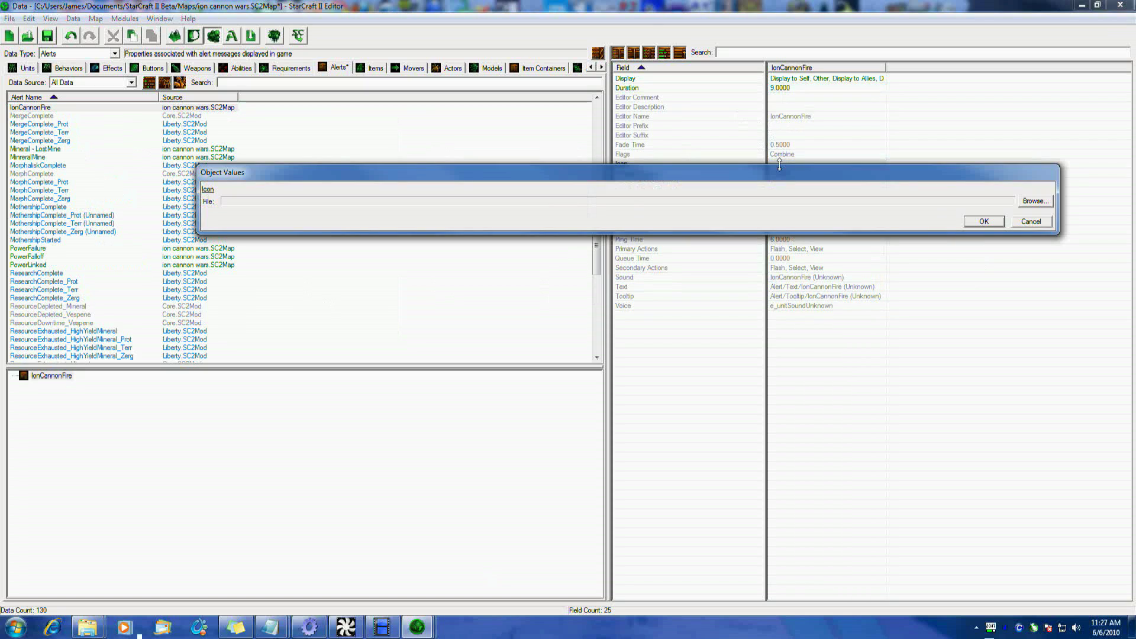
pyautogui.click(1036, 201)
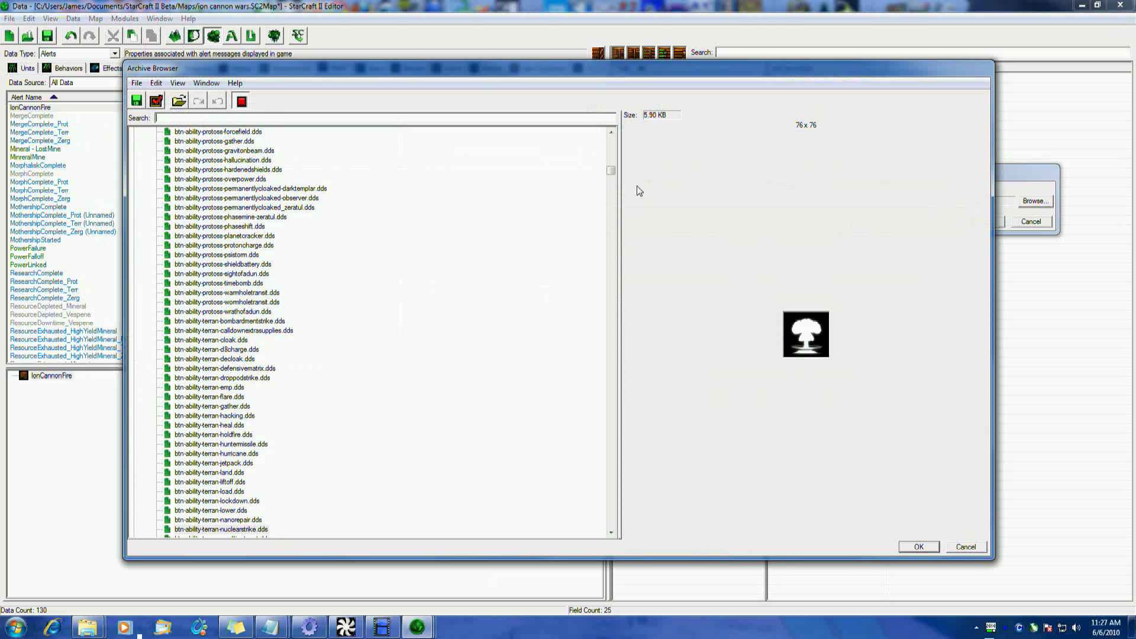
pyautogui.moveTo(611, 172); pyautogui.dragTo(611, 191)
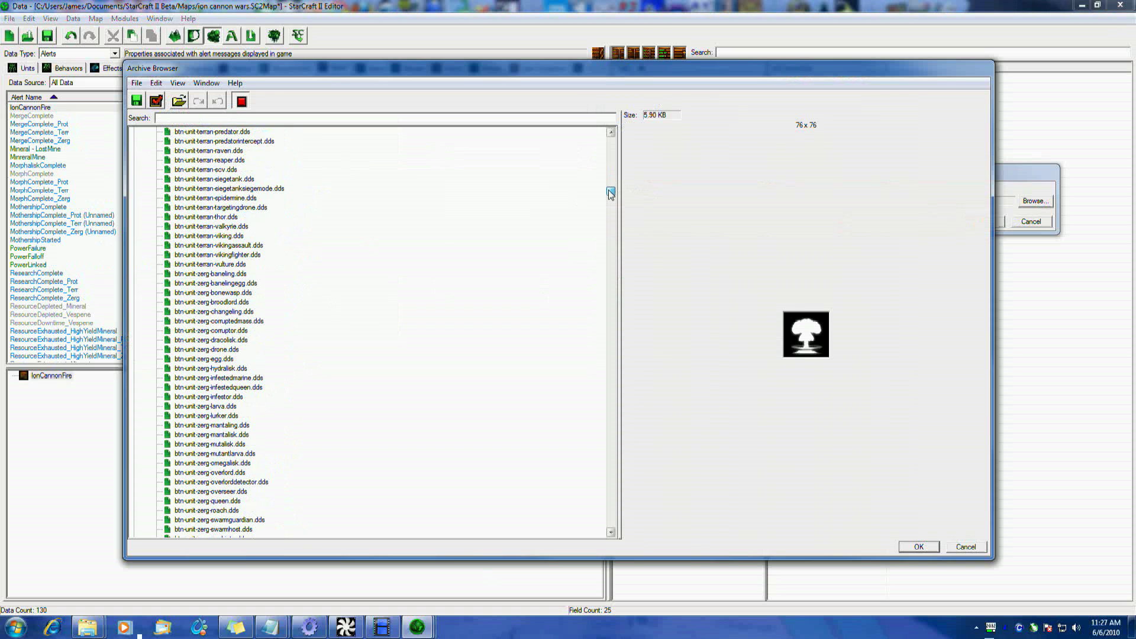
pyautogui.click(236, 141)
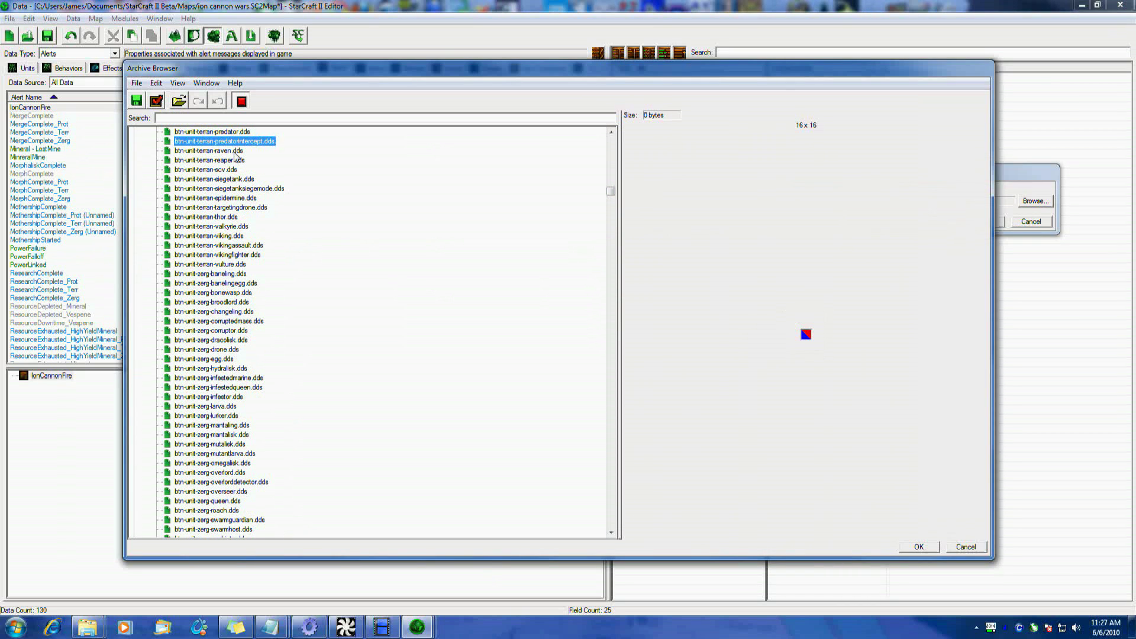
pyautogui.scroll(3, 238, 165)
pyautogui.scroll(5, 260, 242)
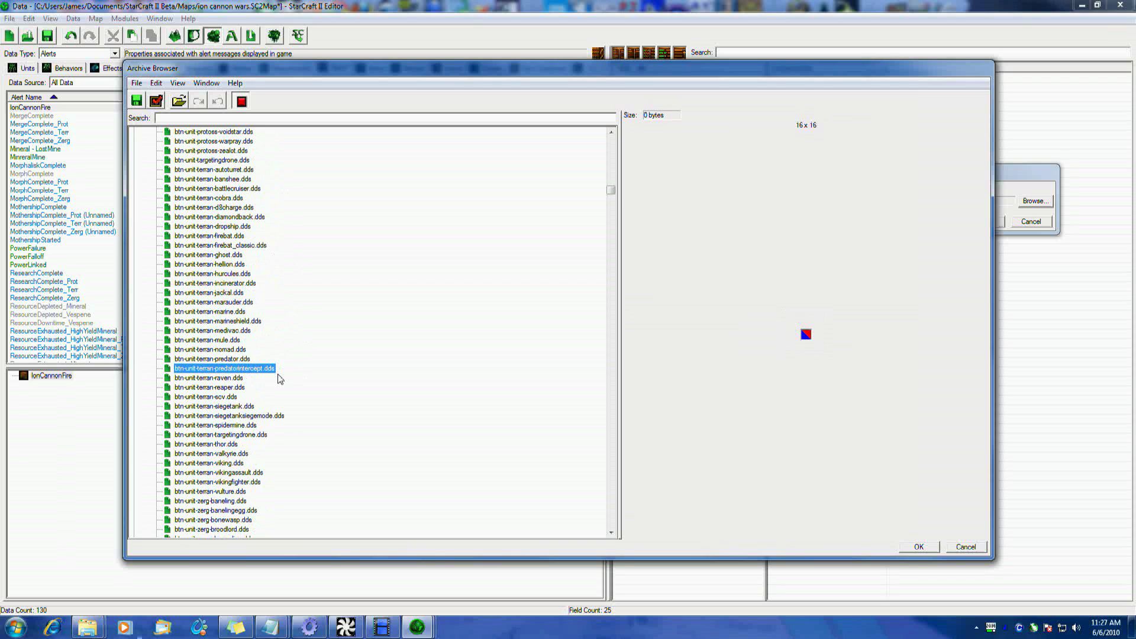
pyautogui.scroll(6, 280, 380)
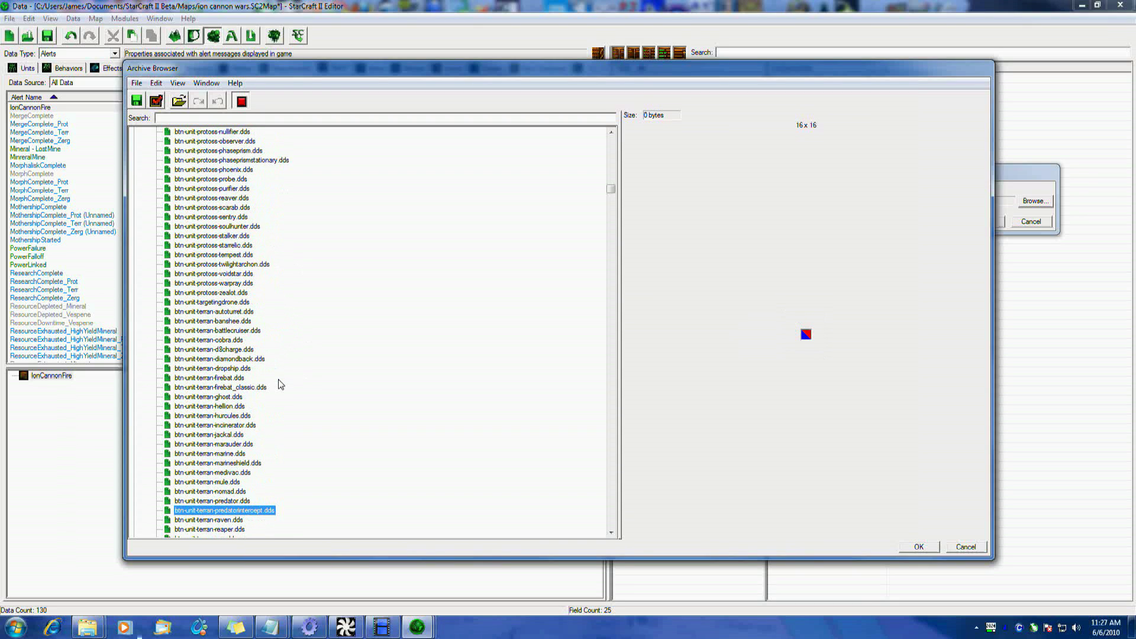
pyautogui.scroll(-2, 280, 384)
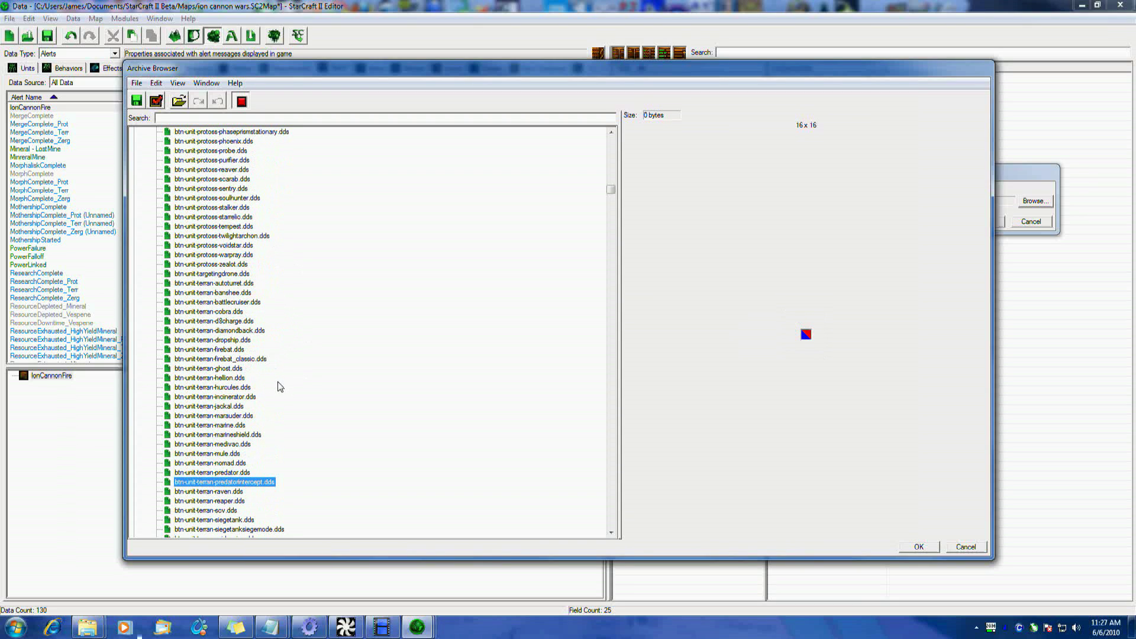
# - Preview the Terran unit button textures, from banshee to predatorintercept, for a suitable alert icon
pyautogui.click(238, 302)
pyautogui.click(240, 293)
pyautogui.click(238, 312)
pyautogui.click(225, 340)
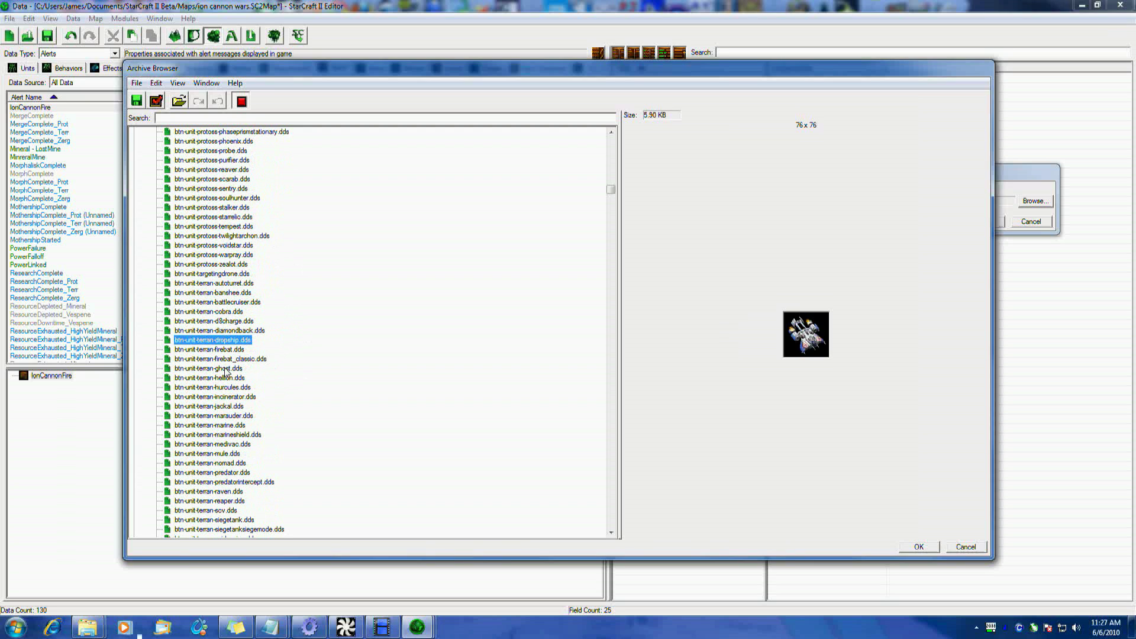
pyautogui.click(226, 369)
pyautogui.click(240, 387)
pyautogui.click(235, 397)
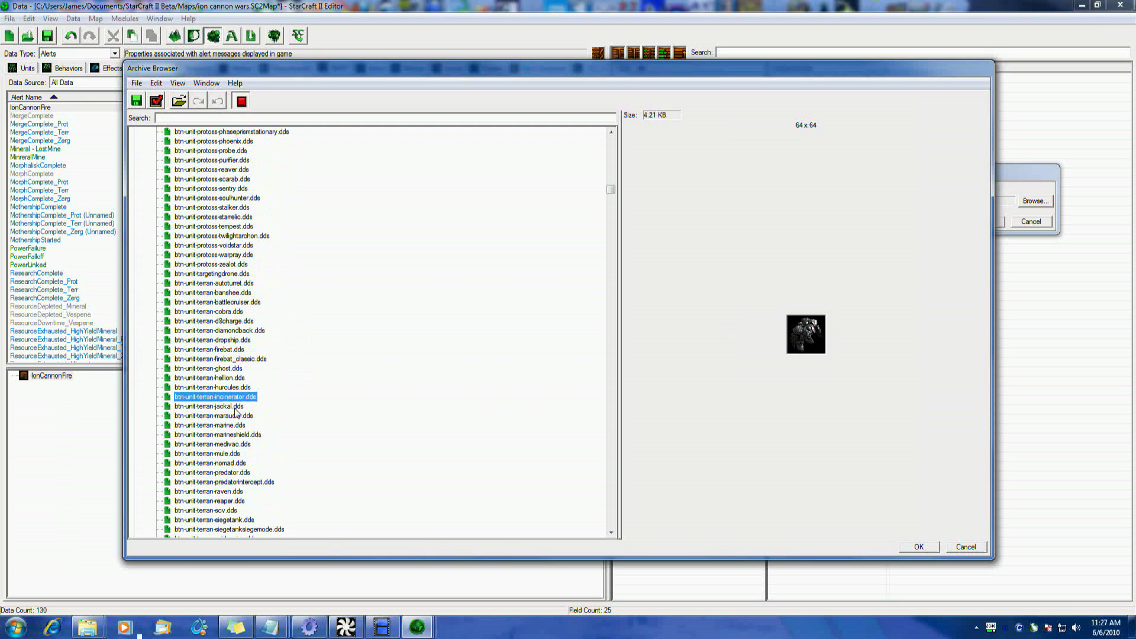
pyautogui.click(237, 415)
pyautogui.click(239, 434)
pyautogui.click(239, 472)
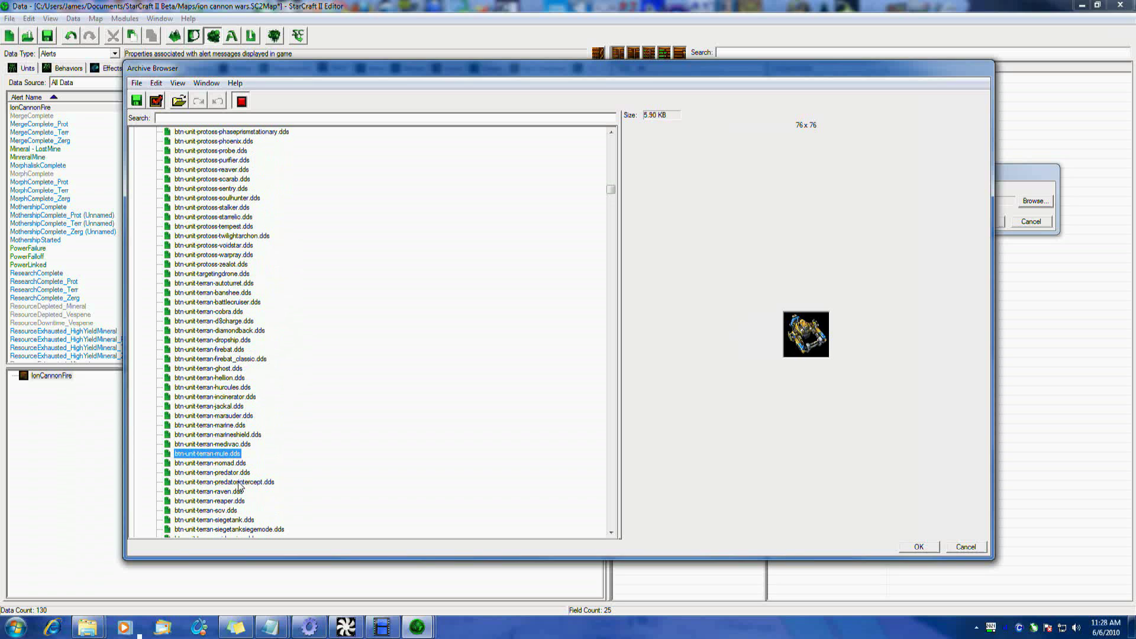
pyautogui.click(243, 482)
pyautogui.scroll(-6, 248, 493)
pyautogui.scroll(17, 260, 479)
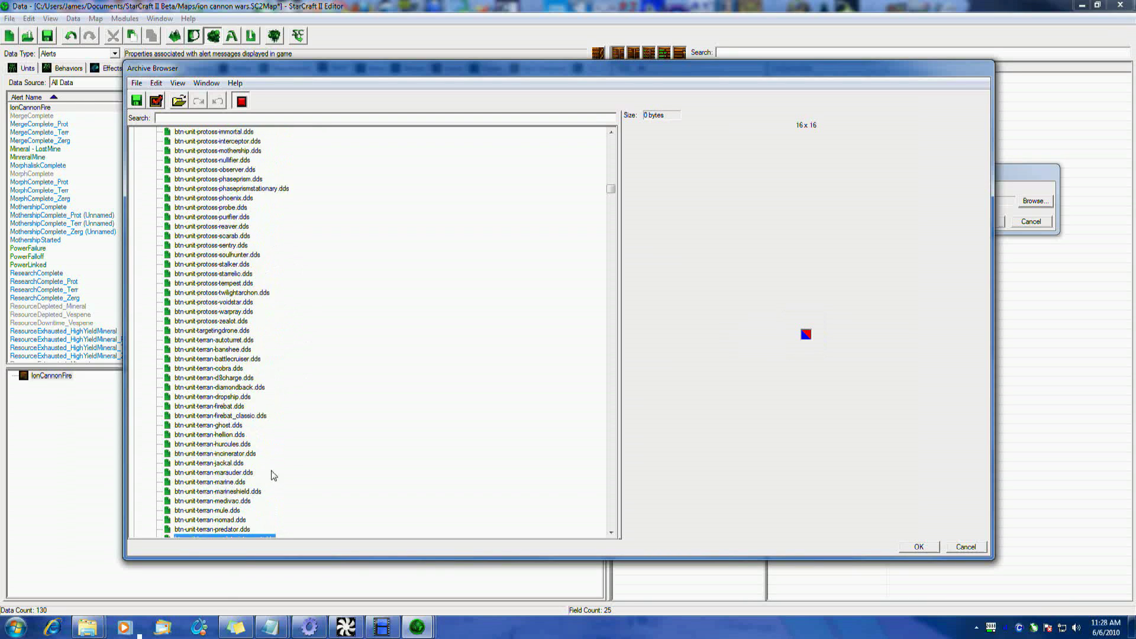
pyautogui.moveTo(611, 189); pyautogui.dragTo(611, 140)
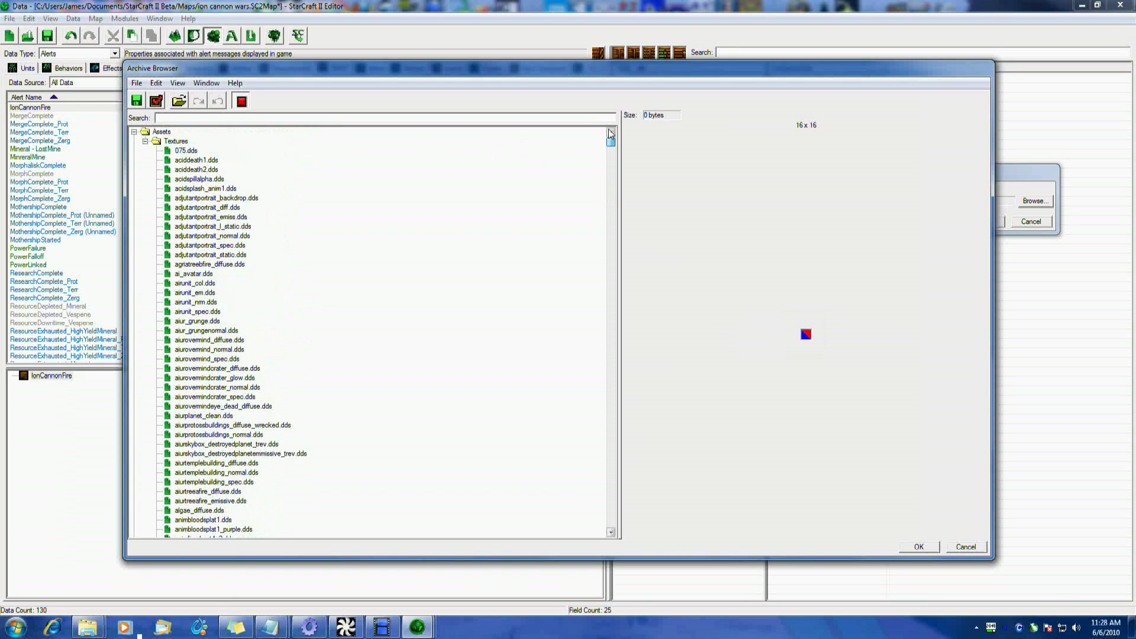
# - Filter the archive by "btn" and preview the Terran punishergrenade, pointdefenselaser and nuclearstrike ability icons
pyautogui.click(278, 119)
pyautogui.write('btn')
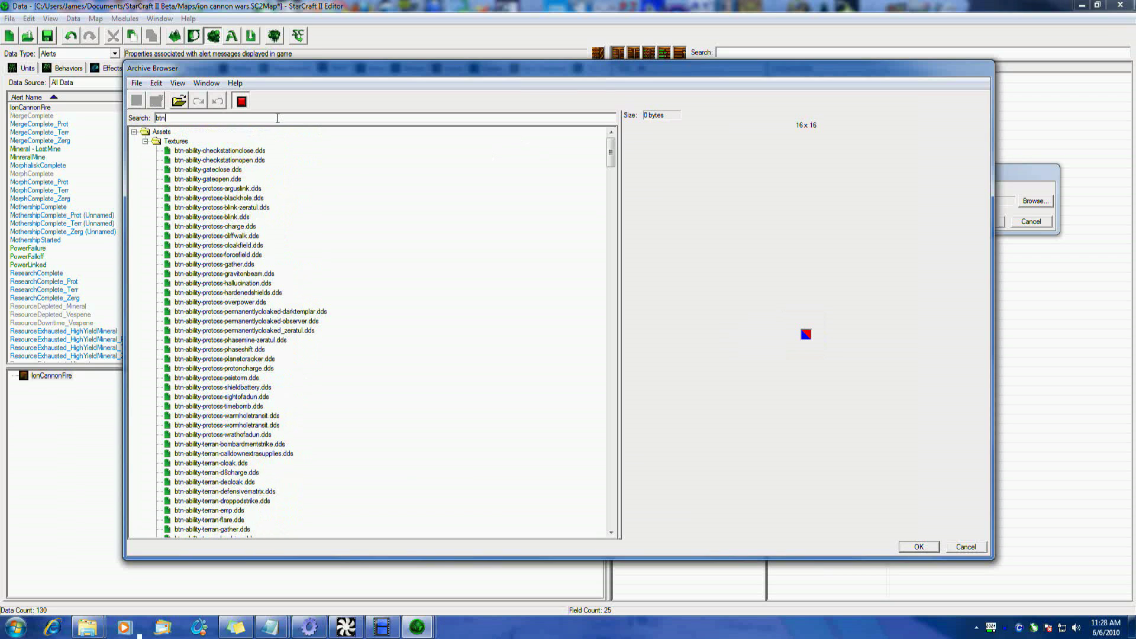
pyautogui.scroll(-5, 285, 289)
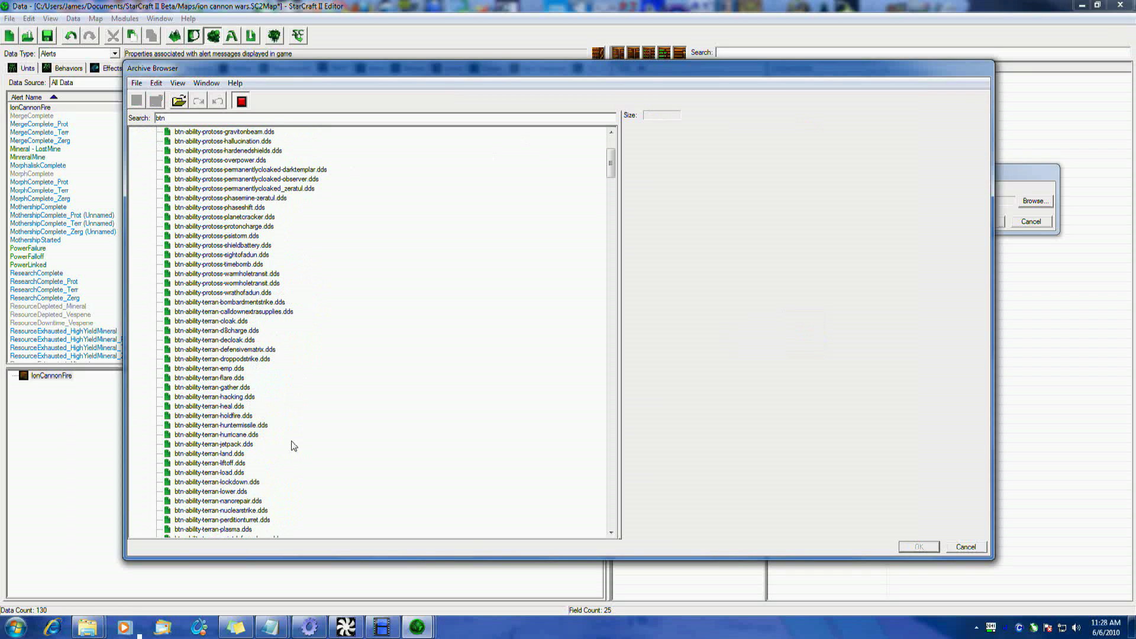
pyautogui.scroll(-4, 294, 475)
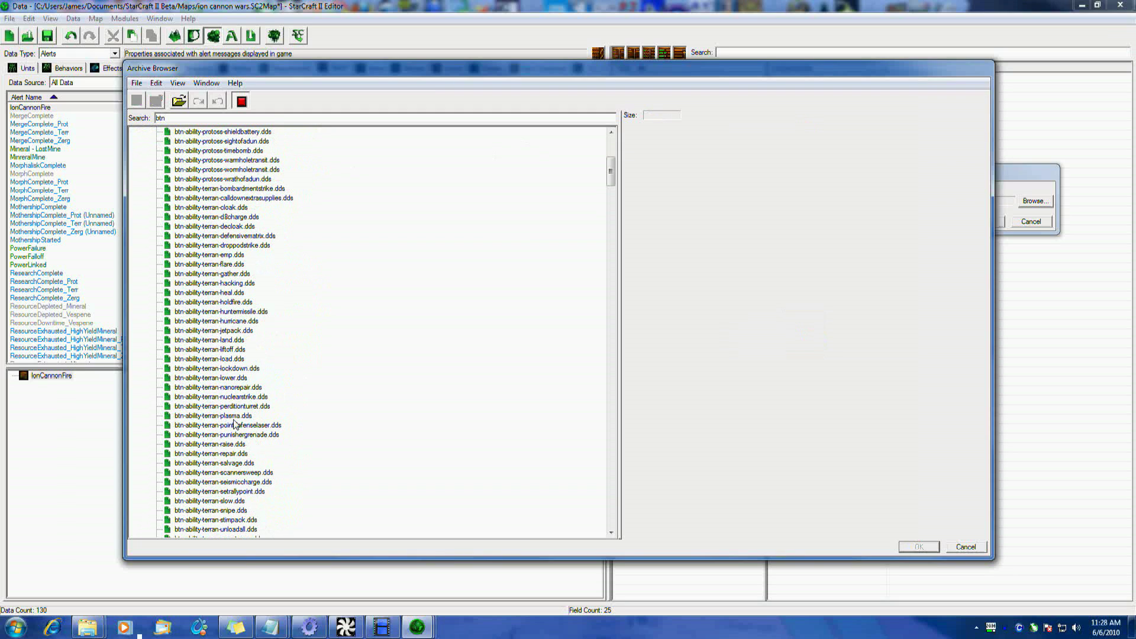
pyautogui.click(266, 425)
pyautogui.click(263, 436)
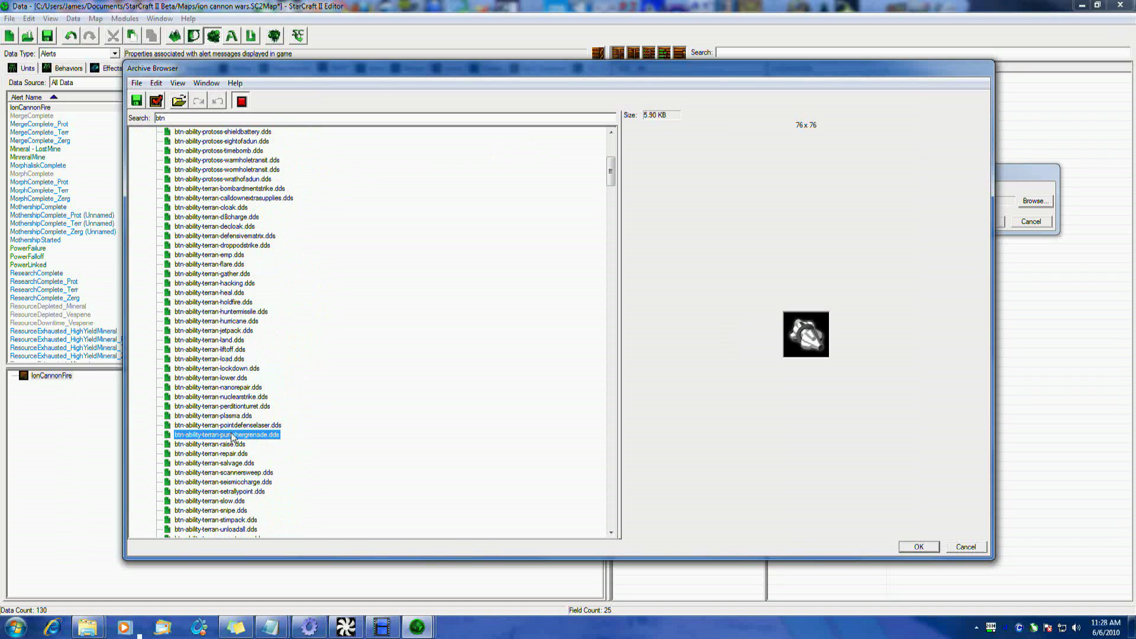
pyautogui.click(249, 425)
pyautogui.click(251, 398)
# - Set the IonCannonFire alert's Icon to the btn-building-terran-planetaryfortress.dds texture from the filtered archive list
pyautogui.scroll(-6, 302, 428)
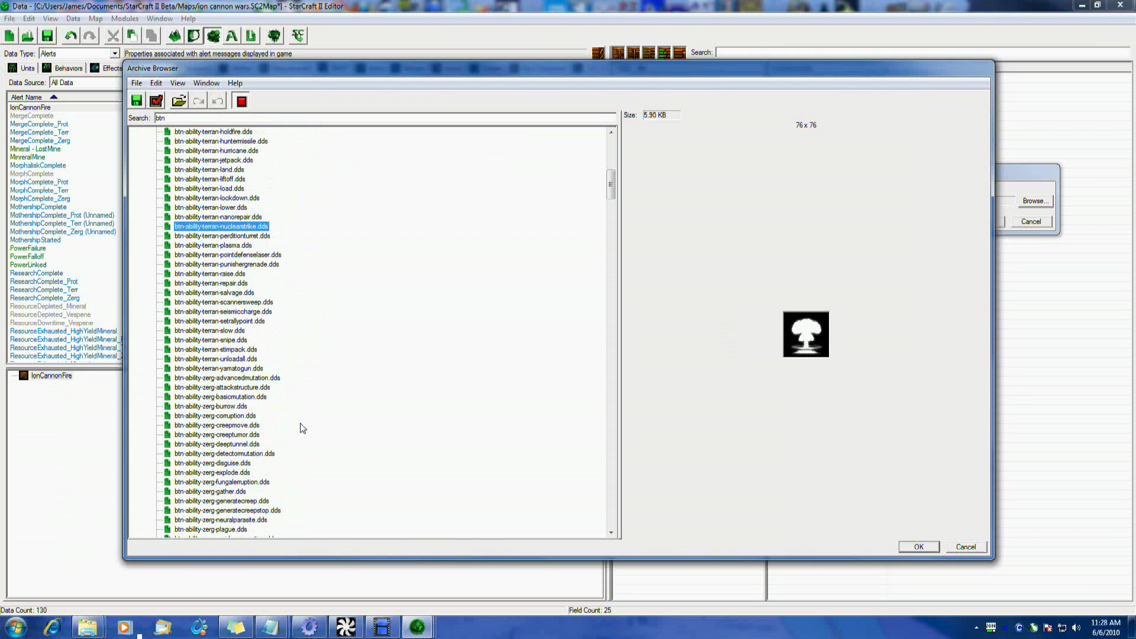
pyautogui.scroll(-15, 302, 428)
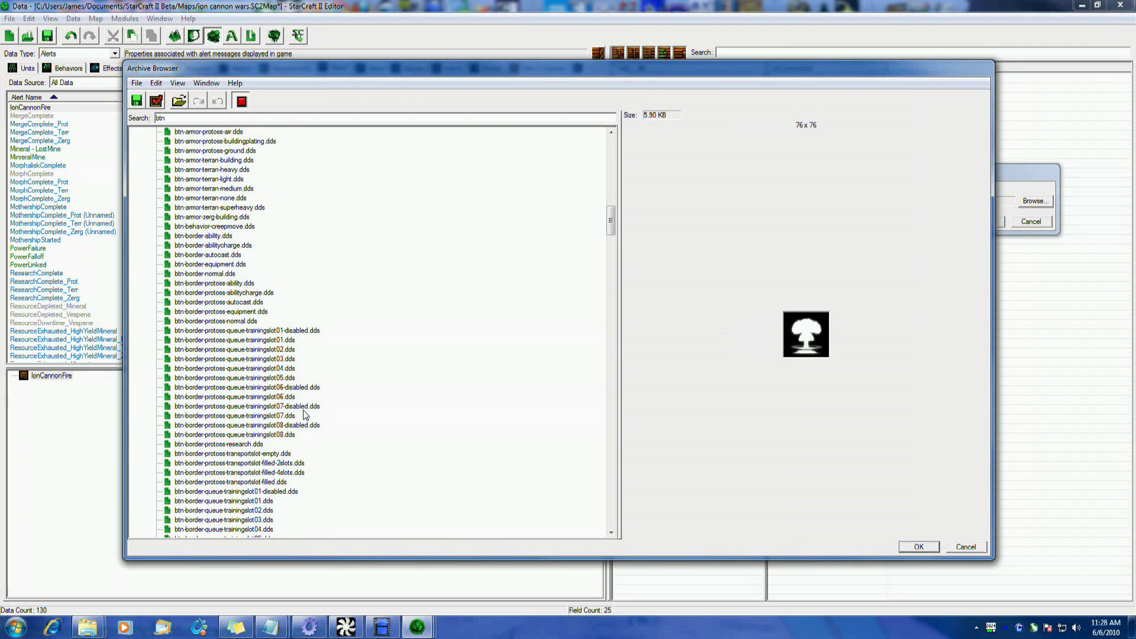
pyautogui.scroll(-20, 304, 414)
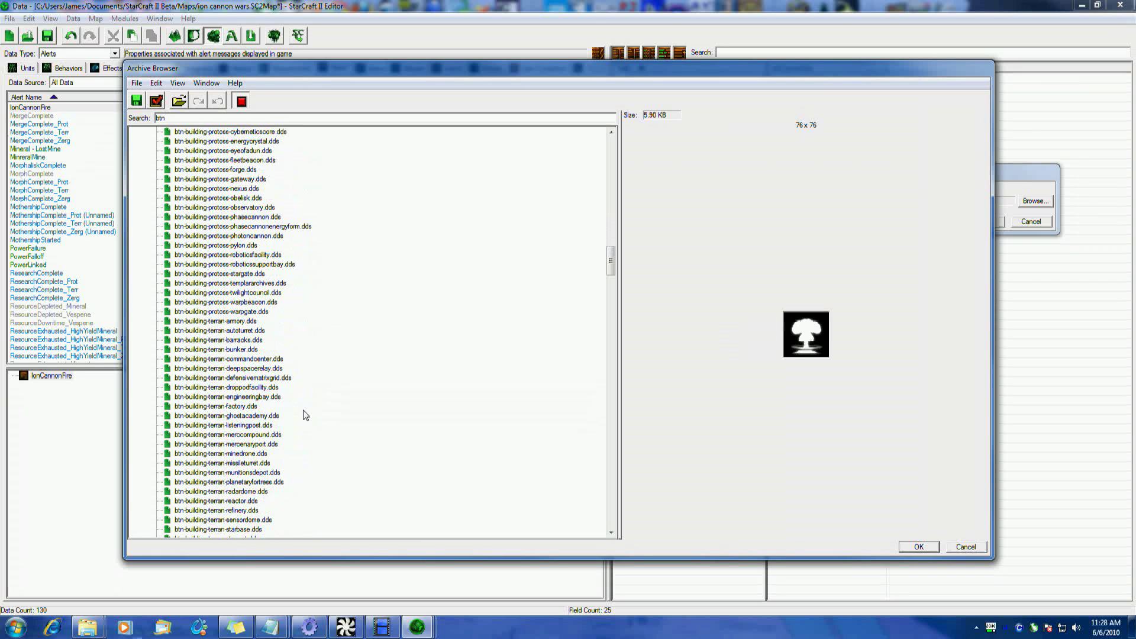
pyautogui.scroll(-1, 247, 431)
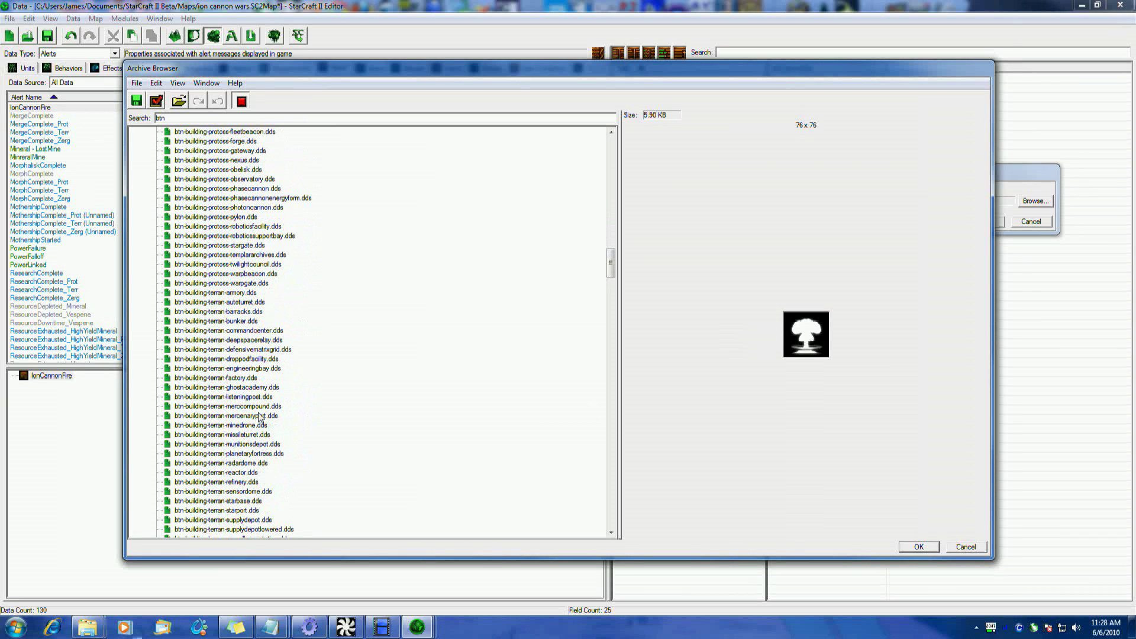
pyautogui.click(252, 453)
pyautogui.click(920, 547)
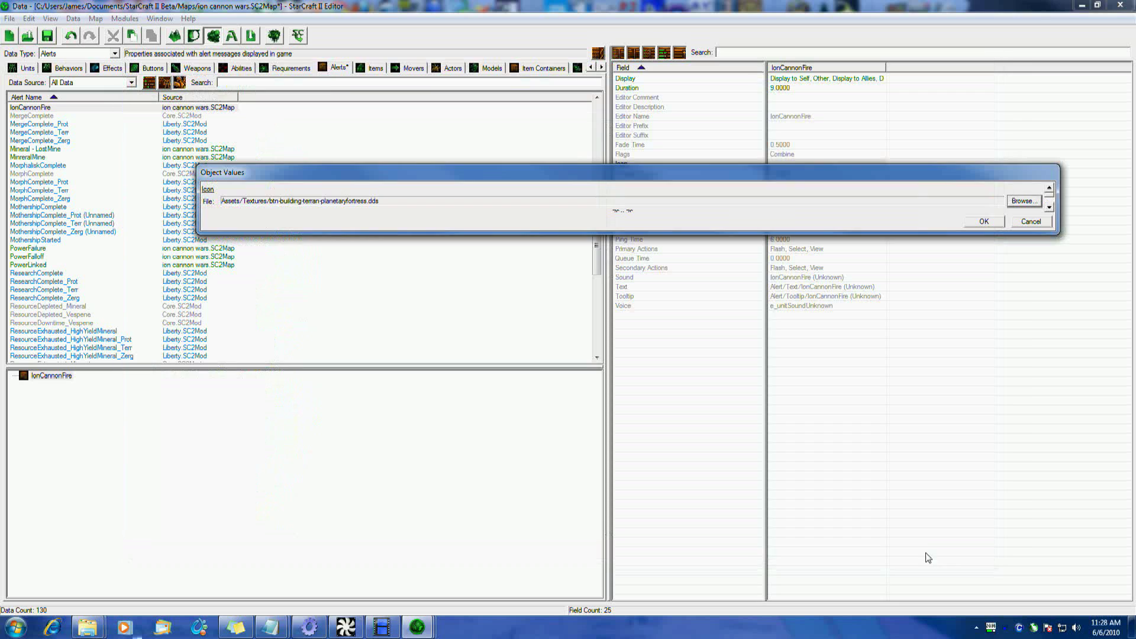
pyautogui.click(986, 221)
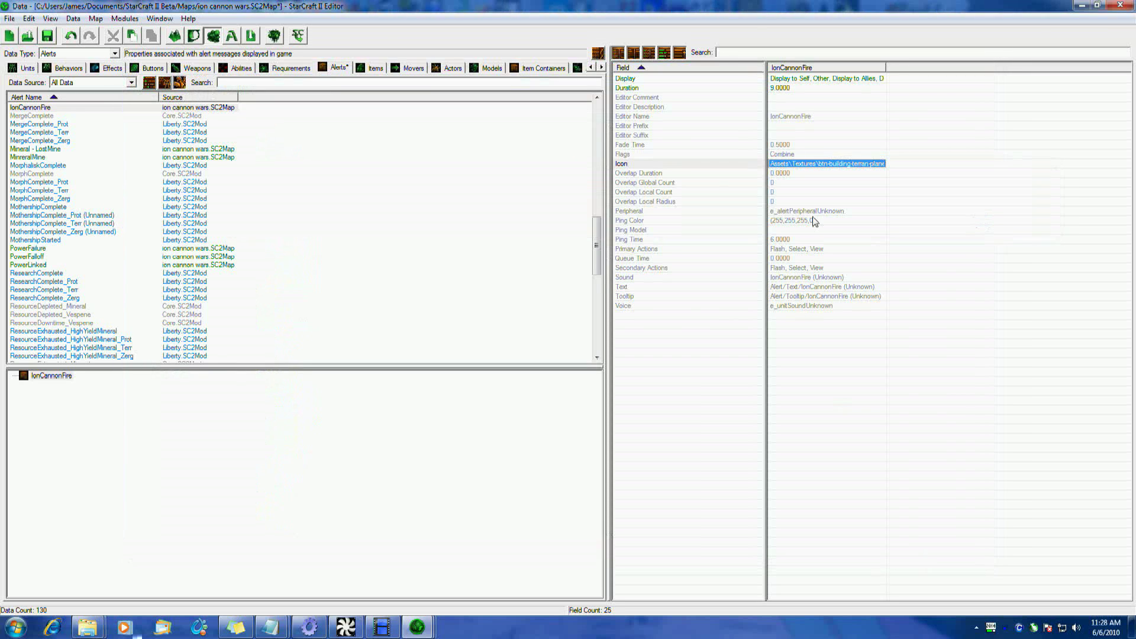
pyautogui.doubleClick(789, 165)
pyautogui.click(970, 299)
pyautogui.click(805, 212)
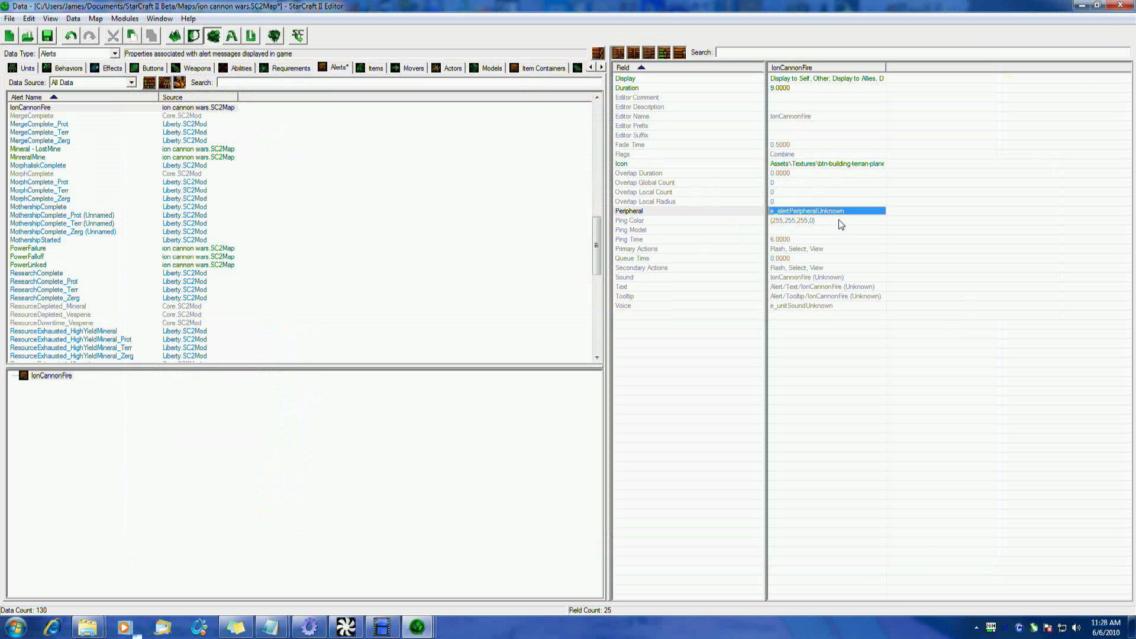
# - Set the IonCannonFire alert's Ping Model to Ping Alert and its Ping Time to 7
pyautogui.doubleClick(783, 230)
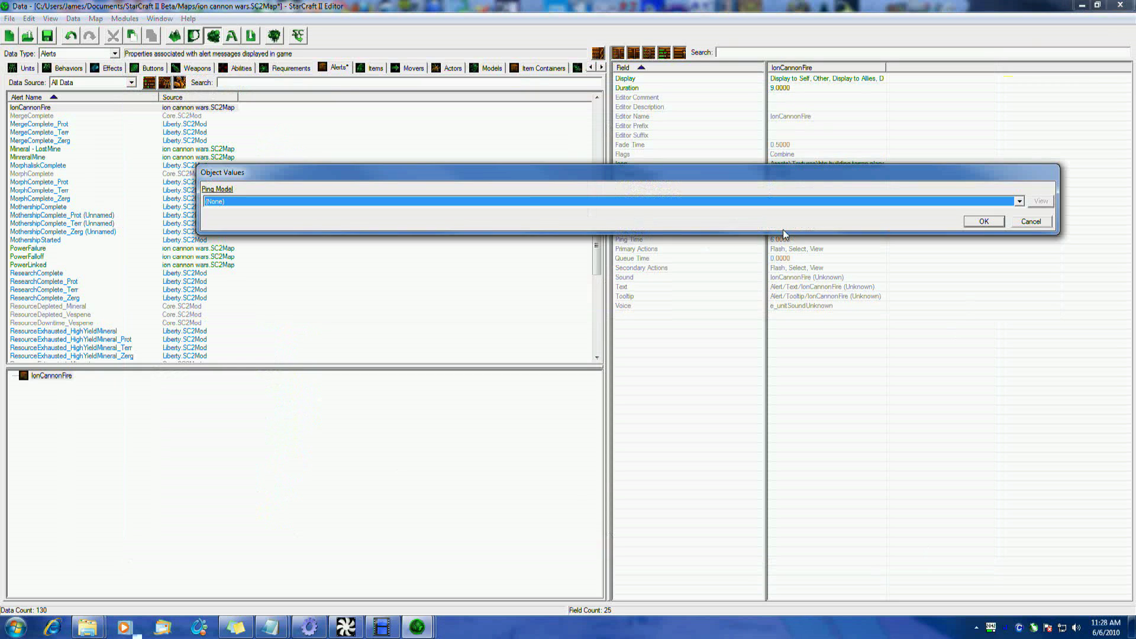
pyautogui.click(492, 200)
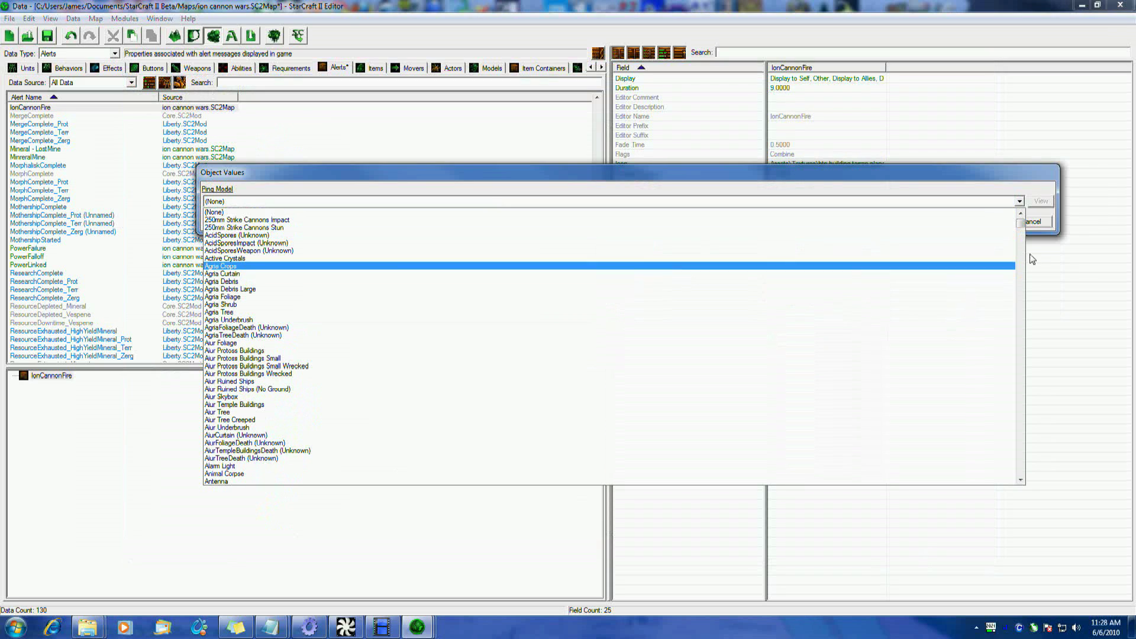
pyautogui.moveTo(1020, 222); pyautogui.dragTo(1020, 359)
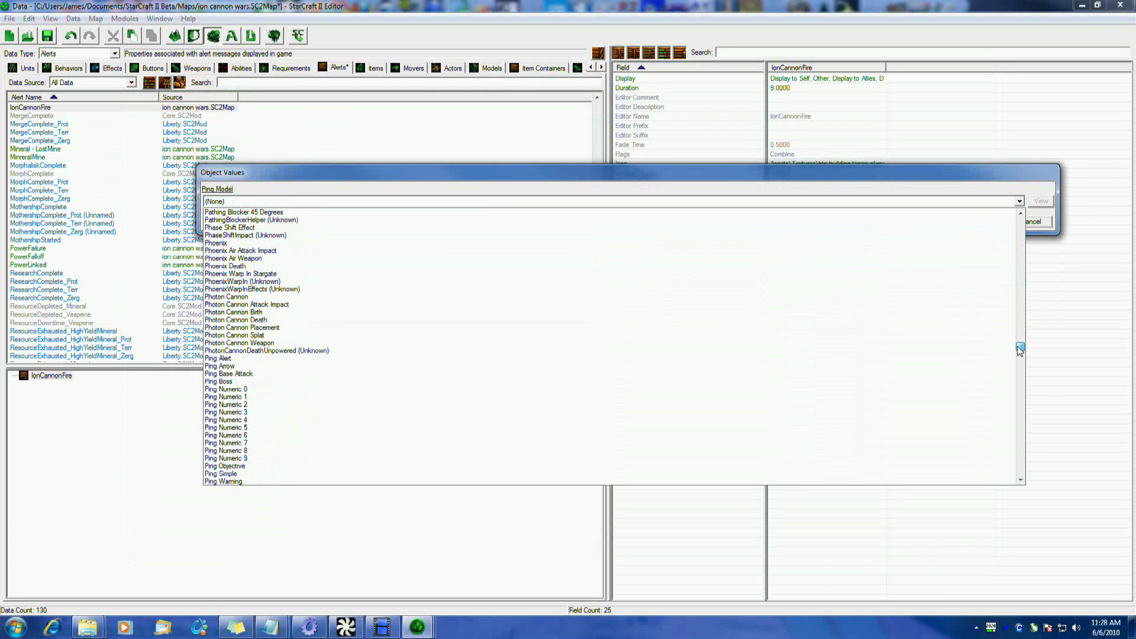
pyautogui.click(890, 357)
pyautogui.click(995, 220)
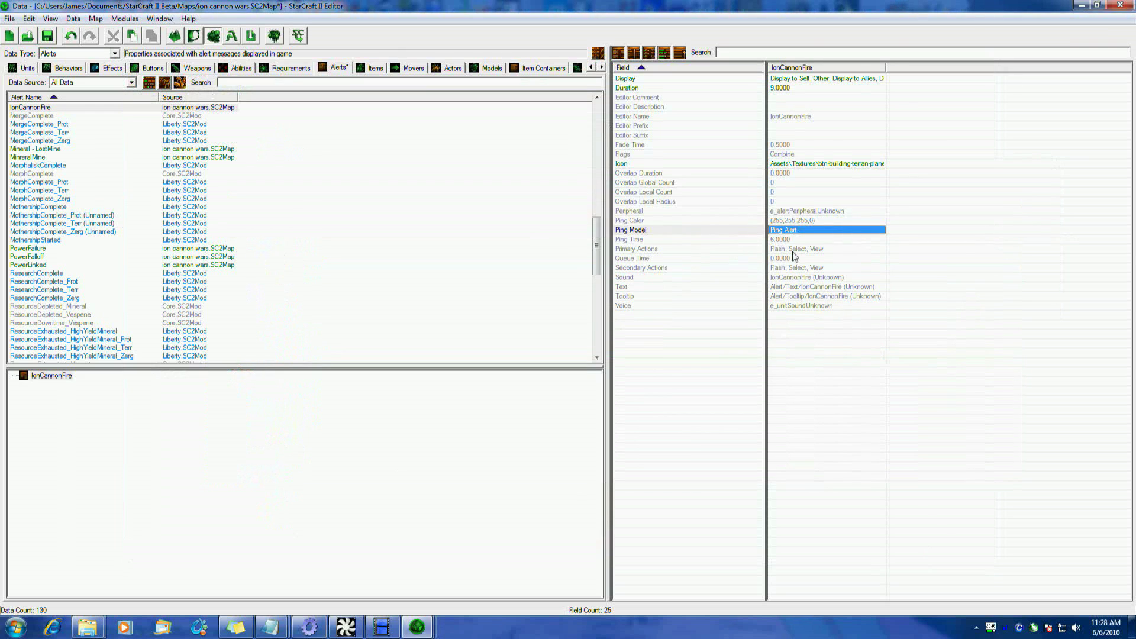
pyautogui.doubleClick(795, 239)
pyautogui.write('7')
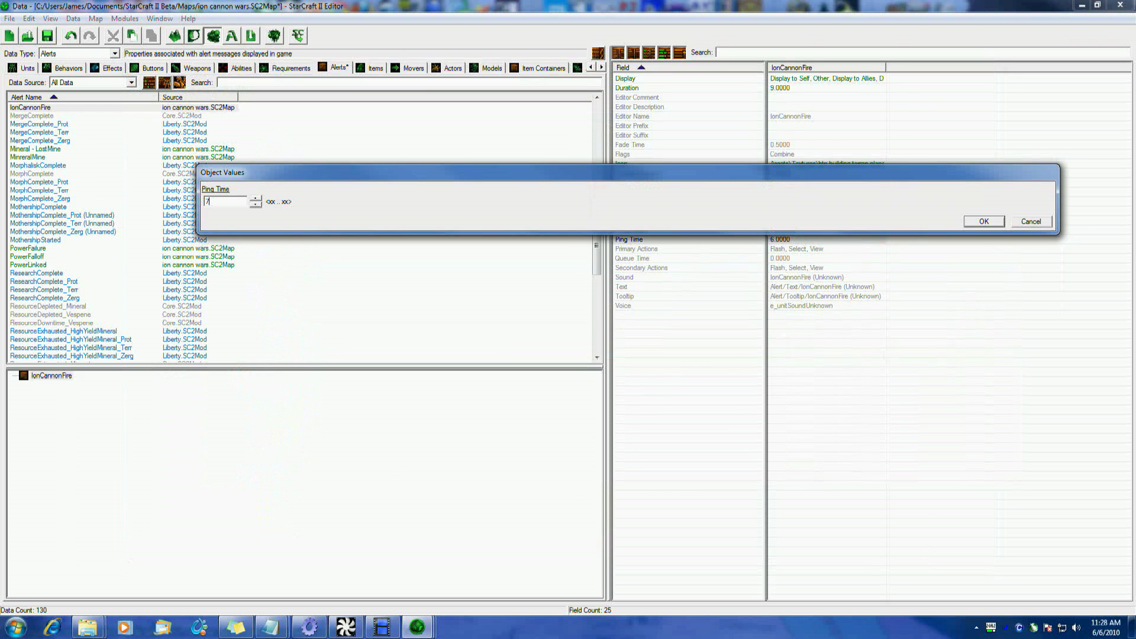
pyautogui.press('Return')
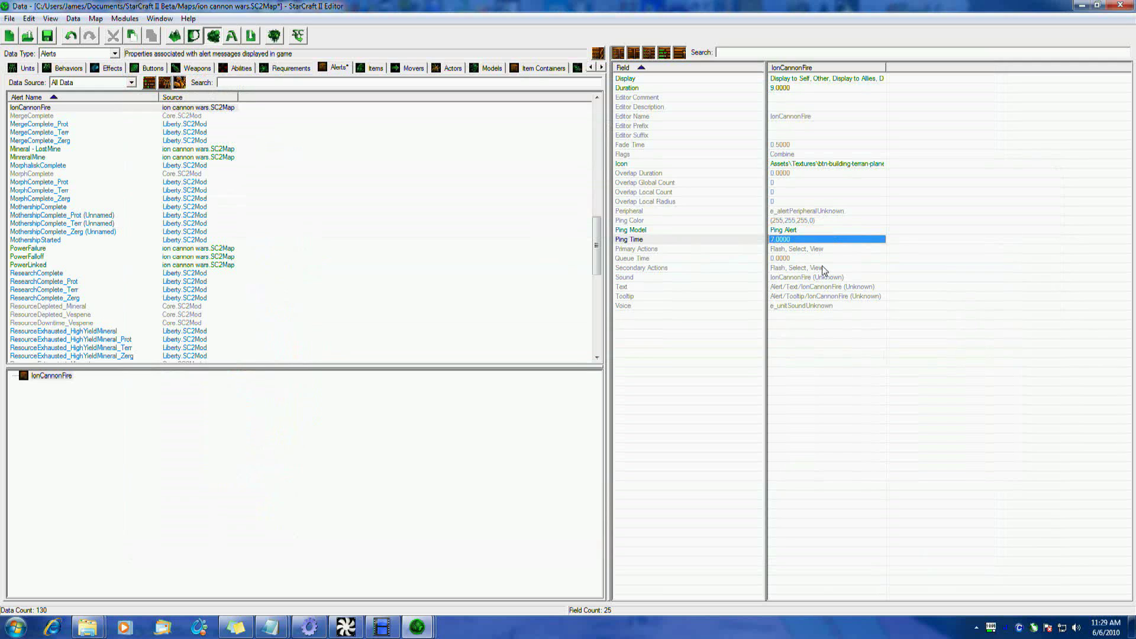
# - Add Target to the IonCannonFire alert's Primary Actions
pyautogui.doubleClick(817, 249)
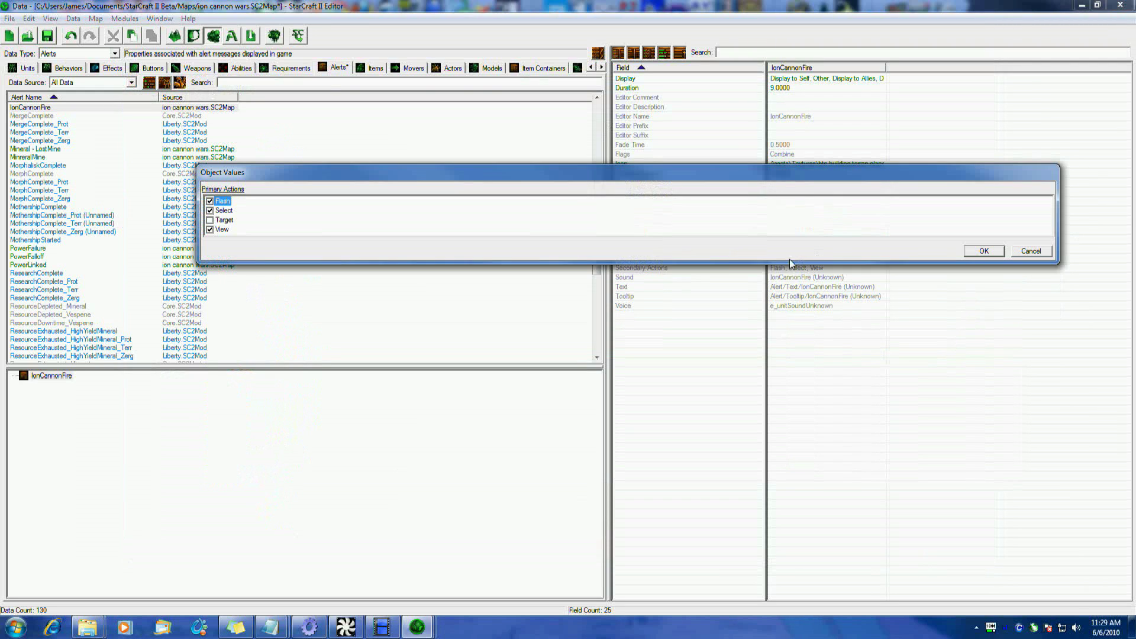
pyautogui.click(210, 220)
pyautogui.click(983, 251)
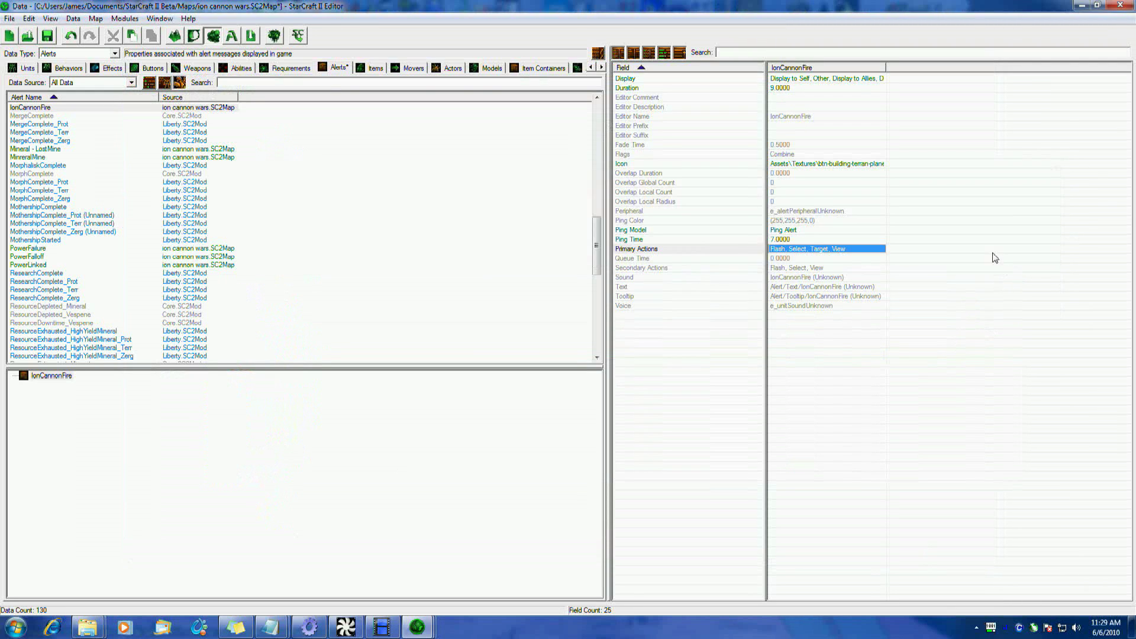
# - Set the IonCannonFire alert's Sound to Alert_TerranCalldownLaunch
pyautogui.click(794, 259)
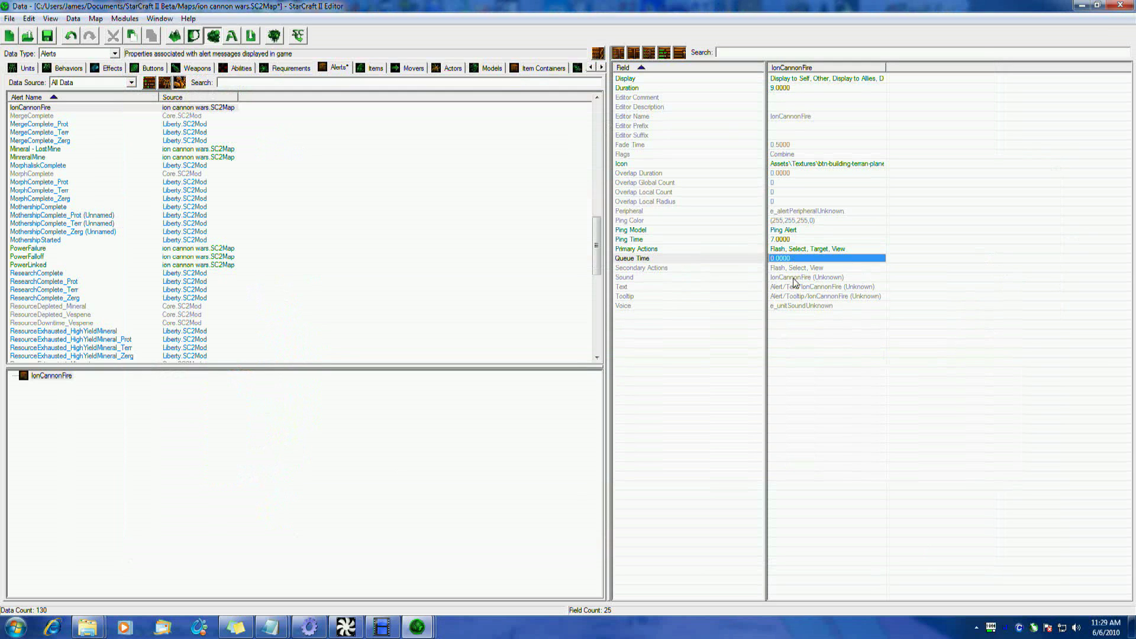
pyautogui.click(796, 278)
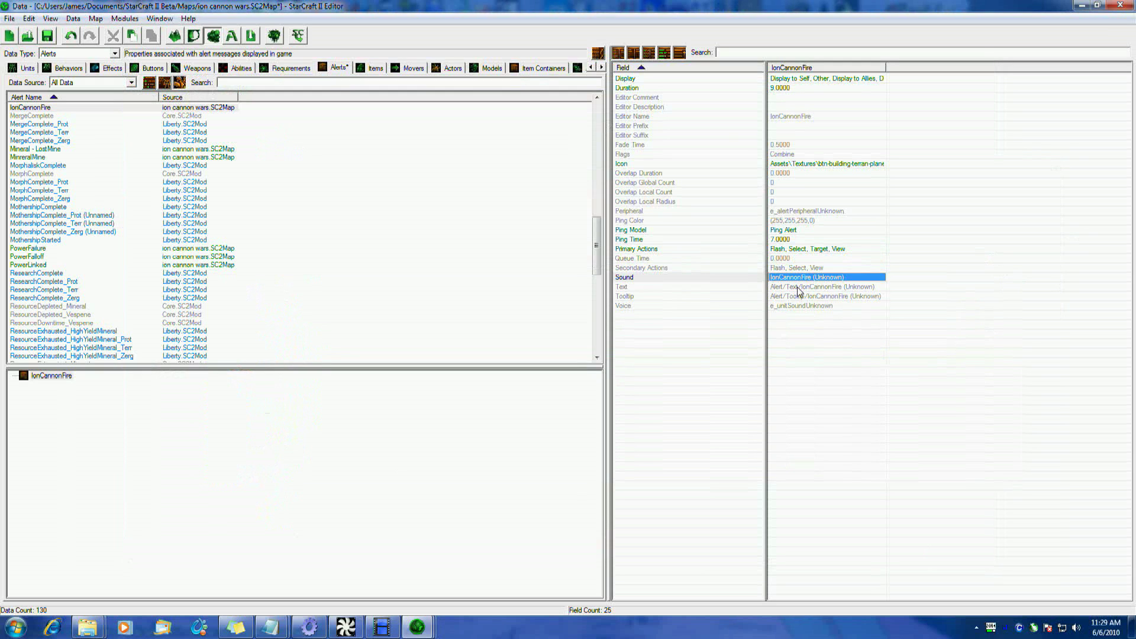
pyautogui.doubleClick(808, 278)
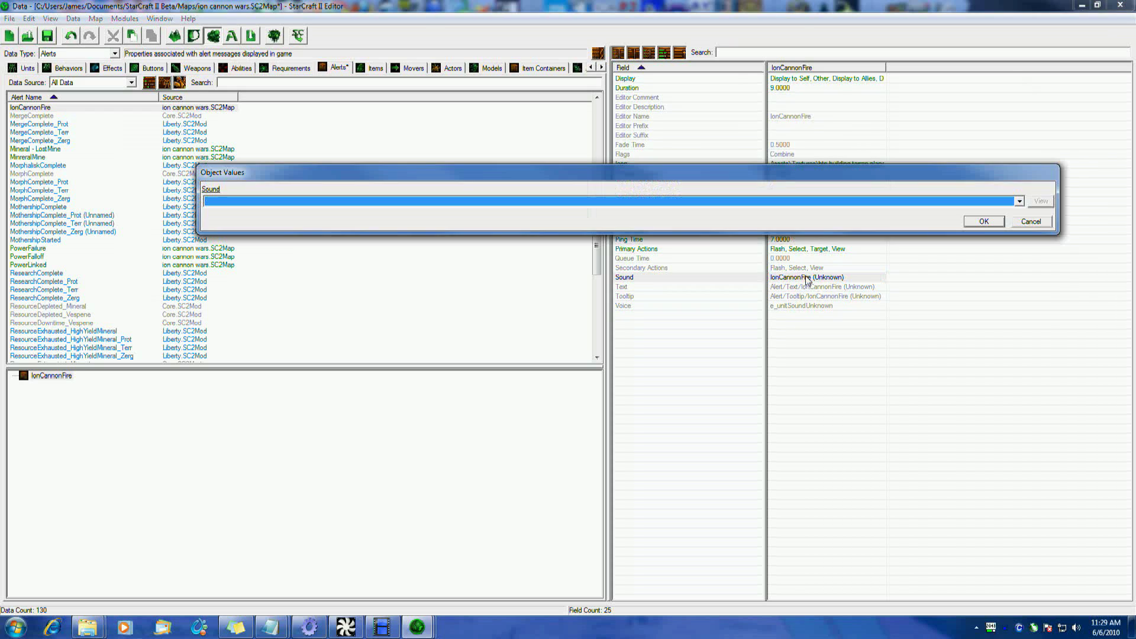
pyautogui.click(714, 202)
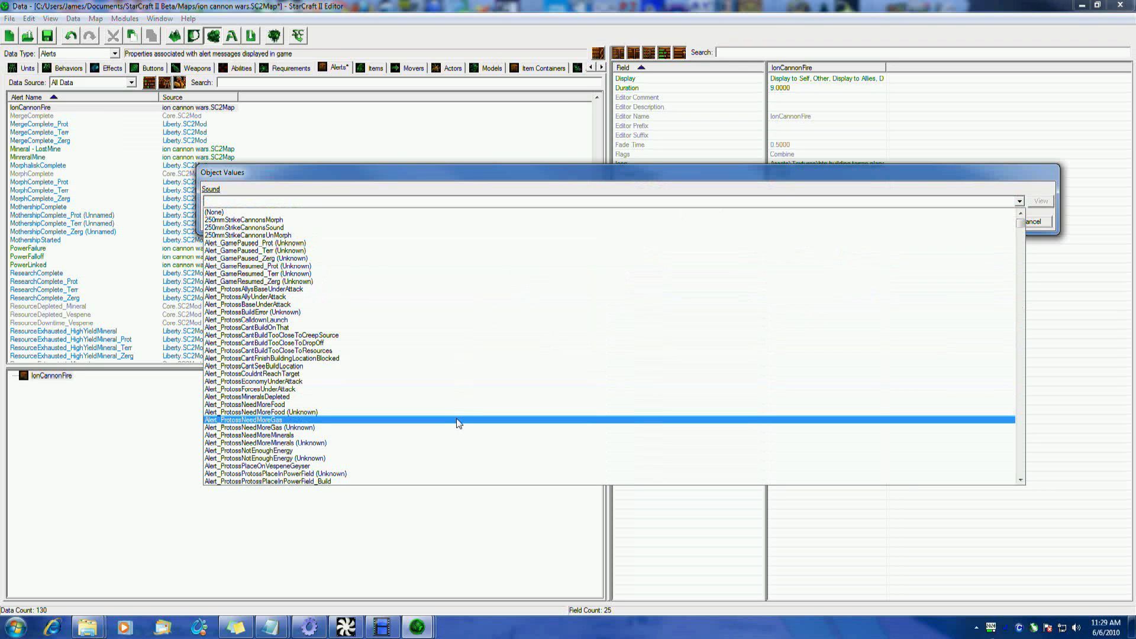
pyautogui.scroll(-7, 456, 423)
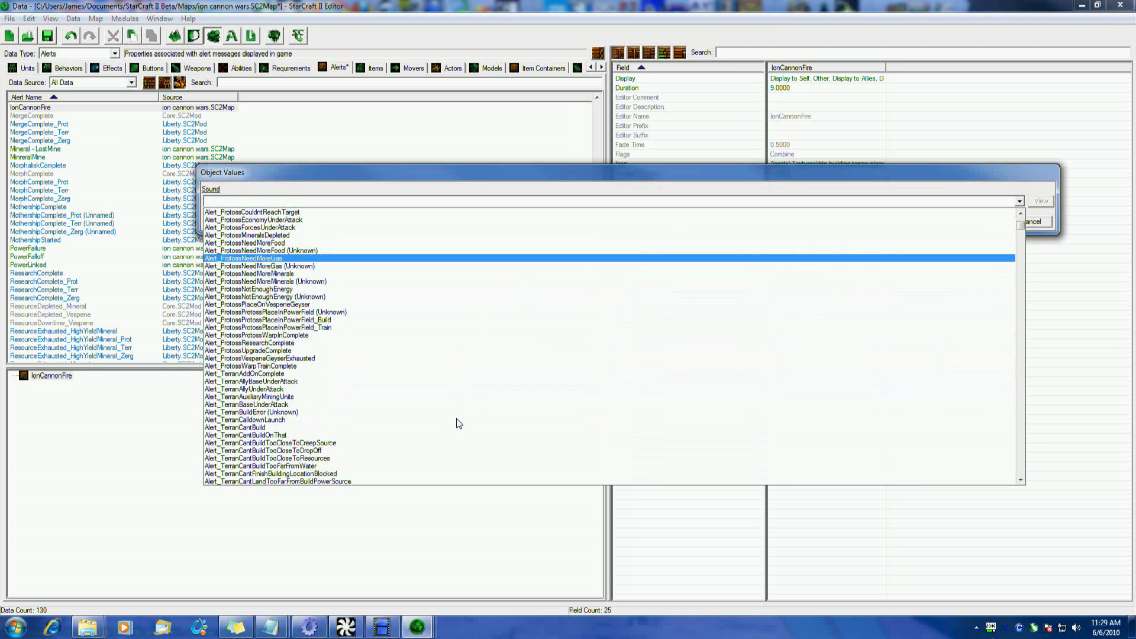
pyautogui.scroll(-2, 459, 423)
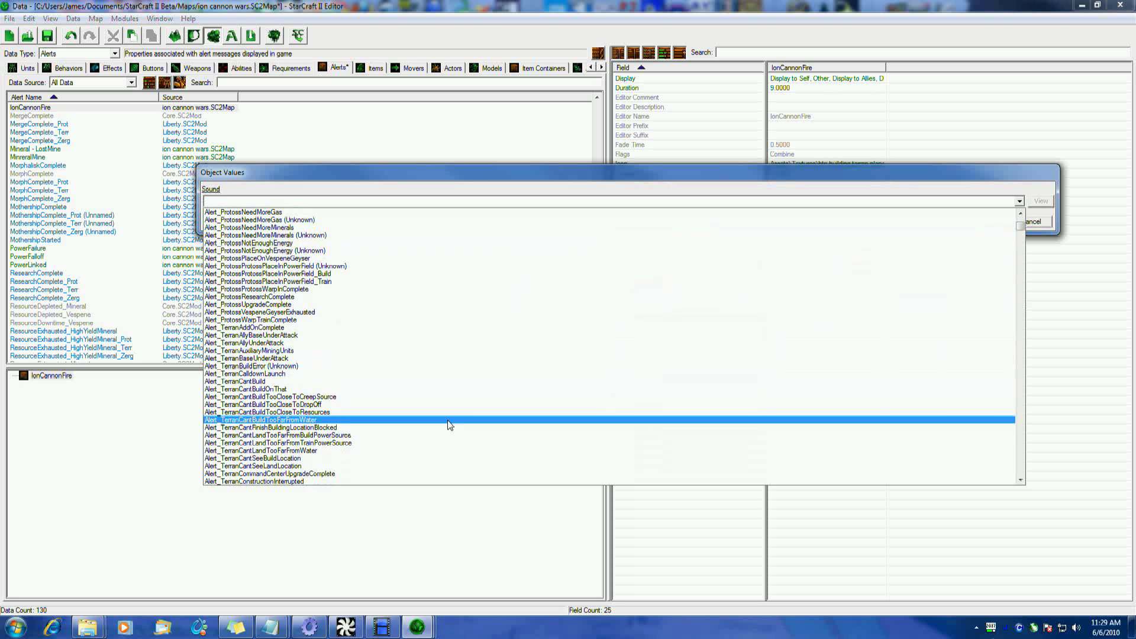
pyautogui.click(351, 374)
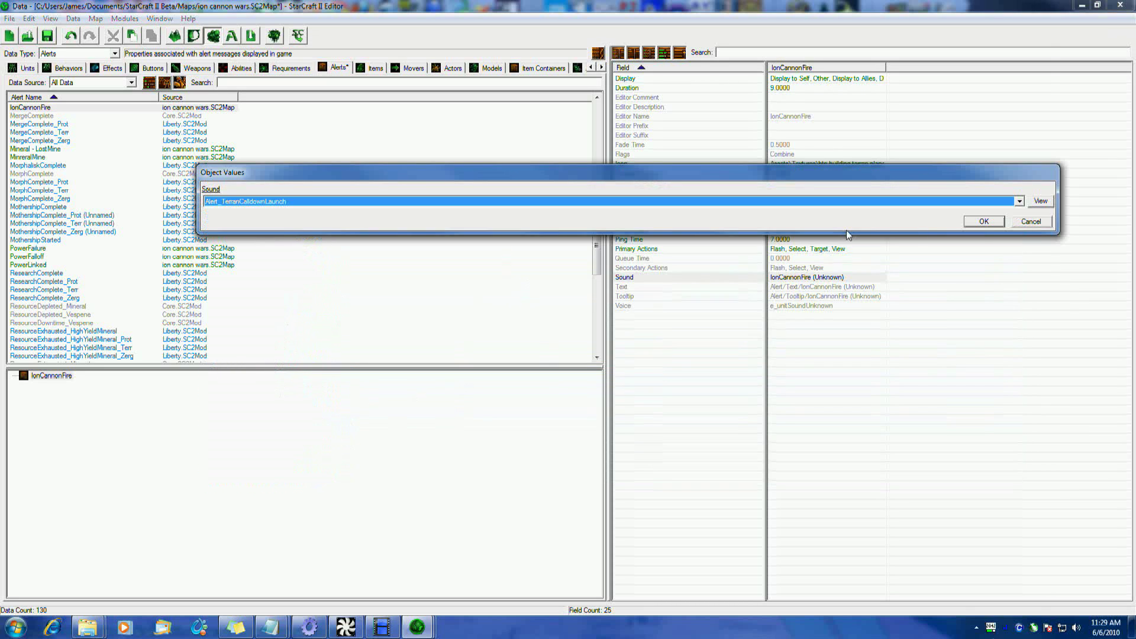
pyautogui.click(982, 221)
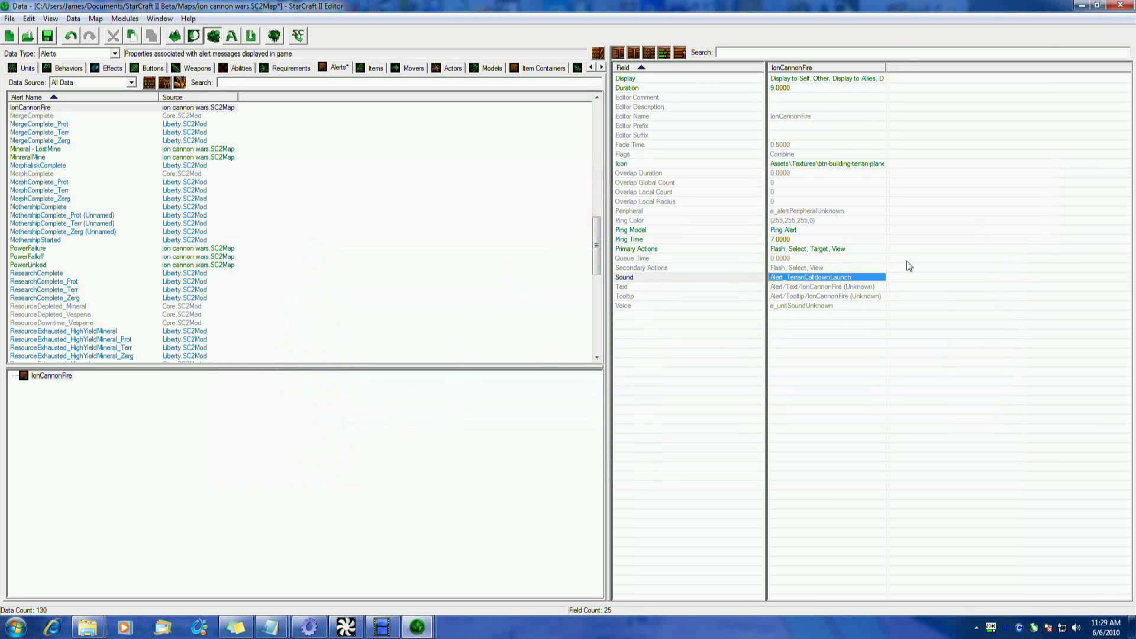
# - Enter "Ion Cannon Weapon Charging Detected" as the IonCannonFire alert's Text and show the style controls for it
pyautogui.doubleClick(806, 287)
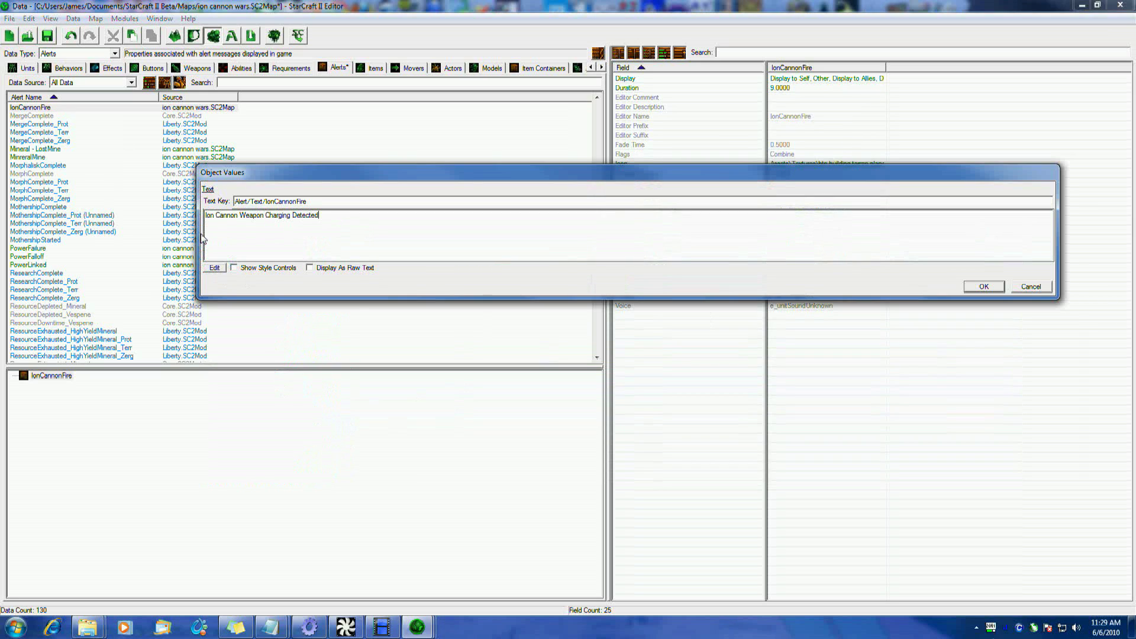
pyautogui.click(276, 269)
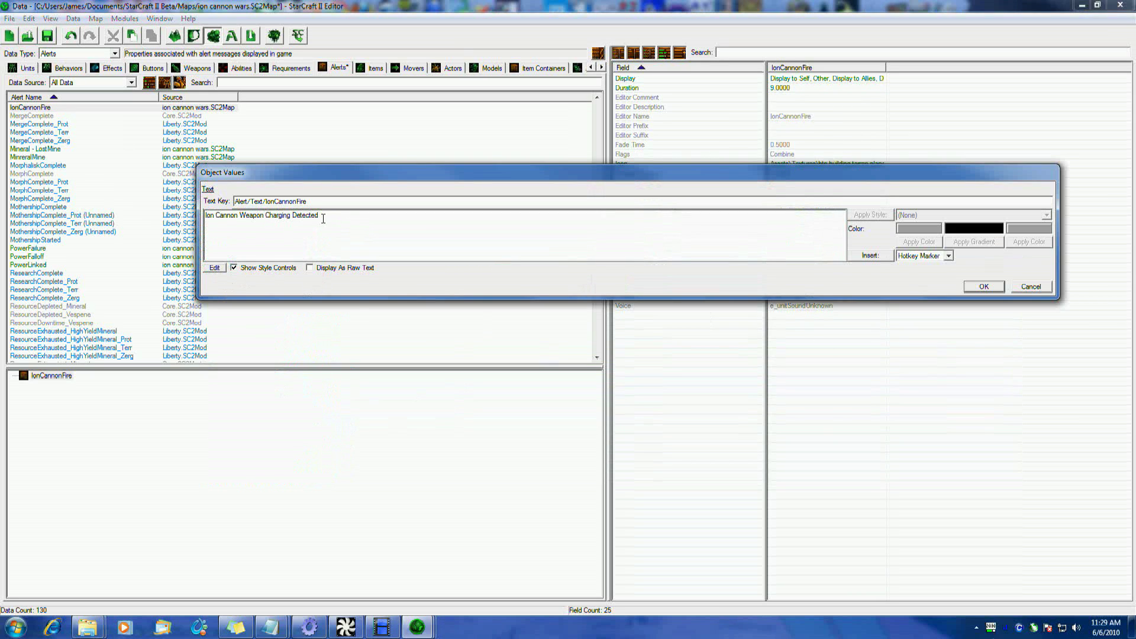
# - Color the entire "Ion Cannon Weapon Charging Detected" text a slightly darkened yellow (E6E600) and accept the alert's Text value
pyautogui.moveTo(327, 233); pyautogui.dragTo(178, 214)
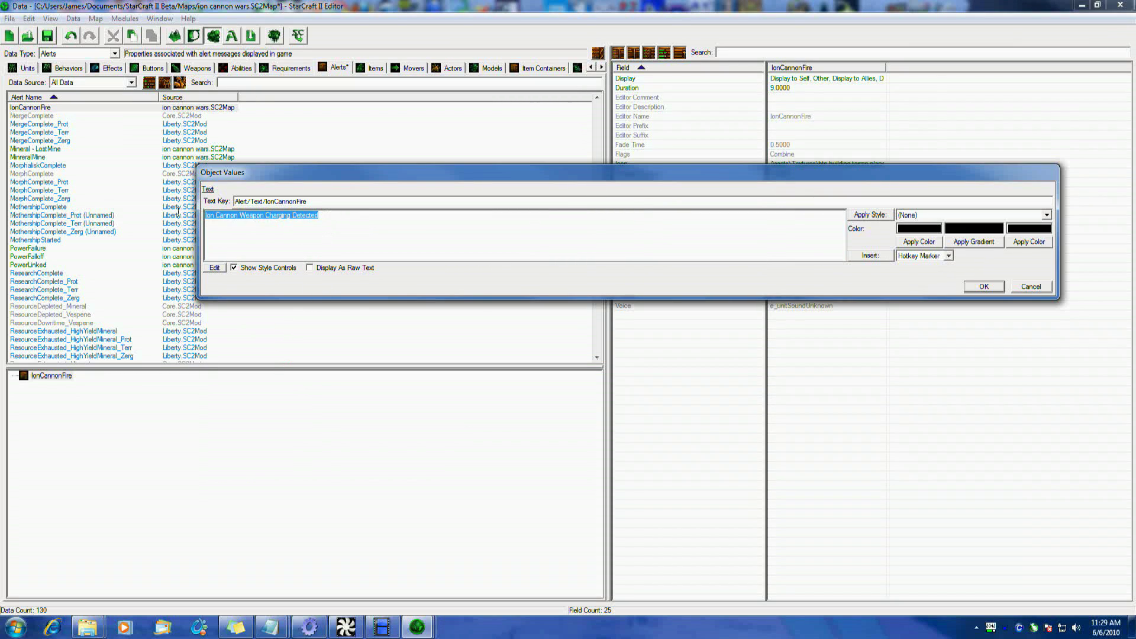
pyautogui.click(910, 230)
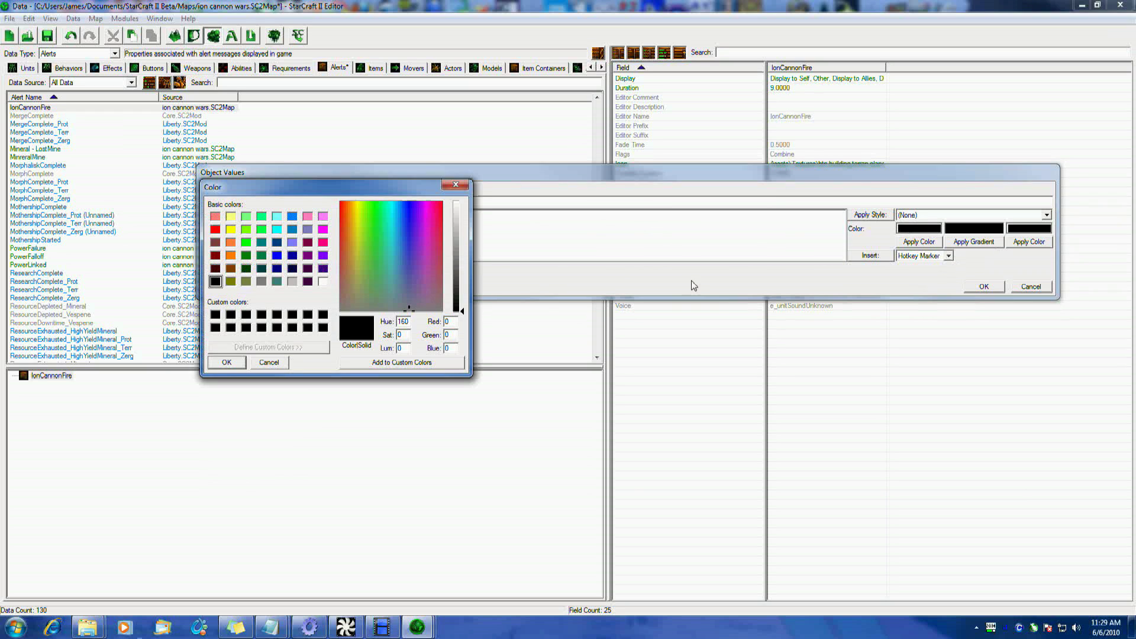
pyautogui.click(361, 250)
pyautogui.click(230, 230)
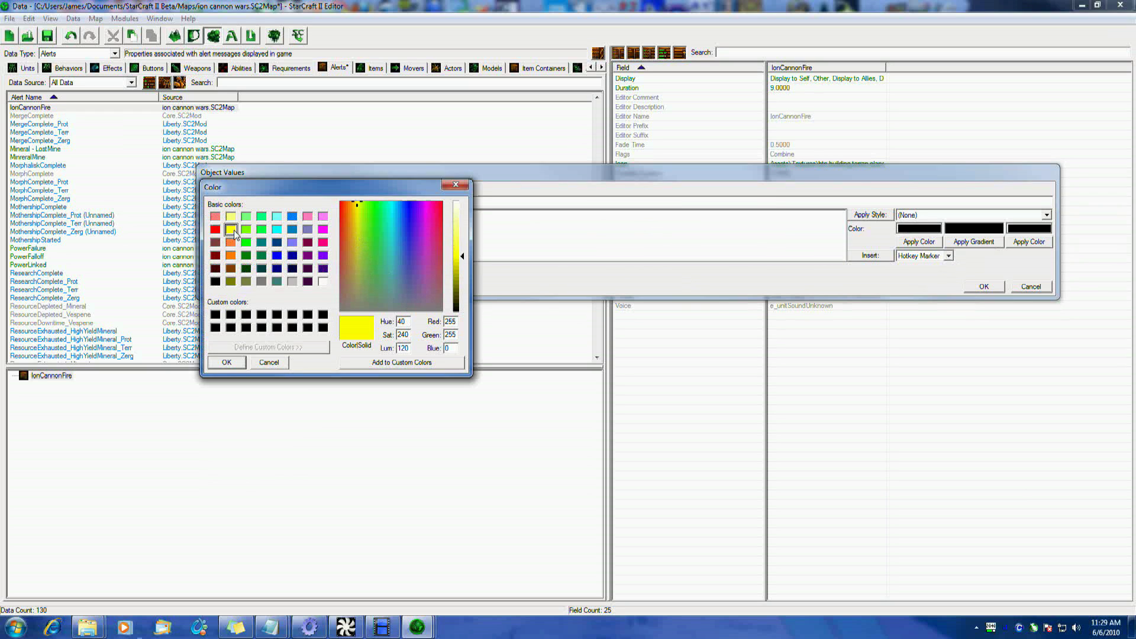
pyautogui.click(356, 209)
pyautogui.click(355, 214)
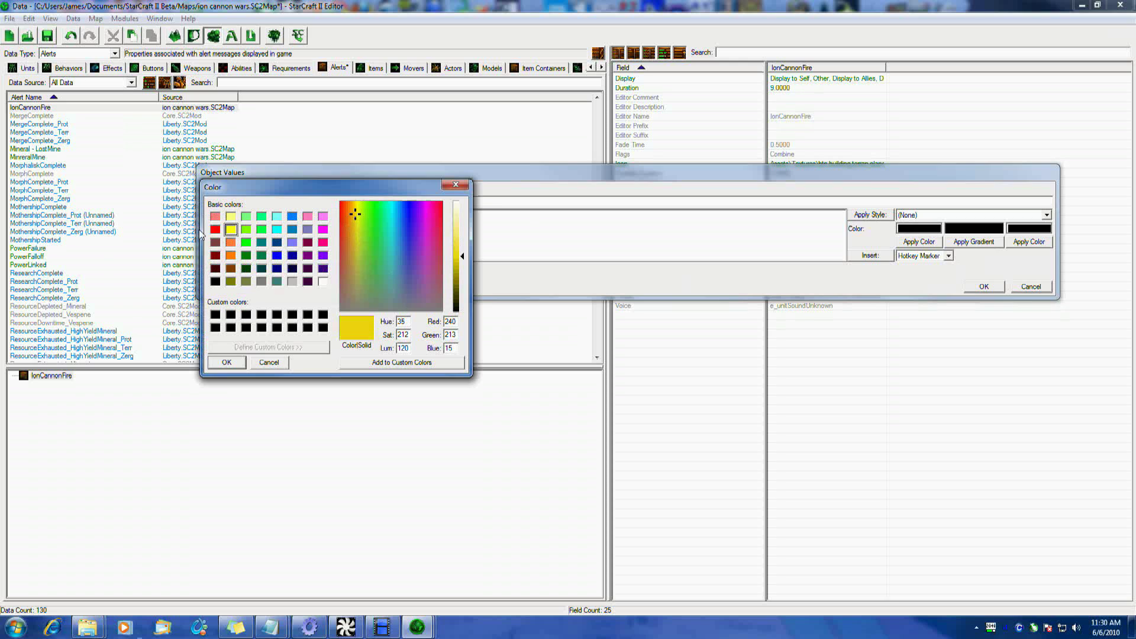
pyautogui.click(230, 229)
pyautogui.click(462, 261)
pyautogui.click(227, 362)
pyautogui.click(907, 243)
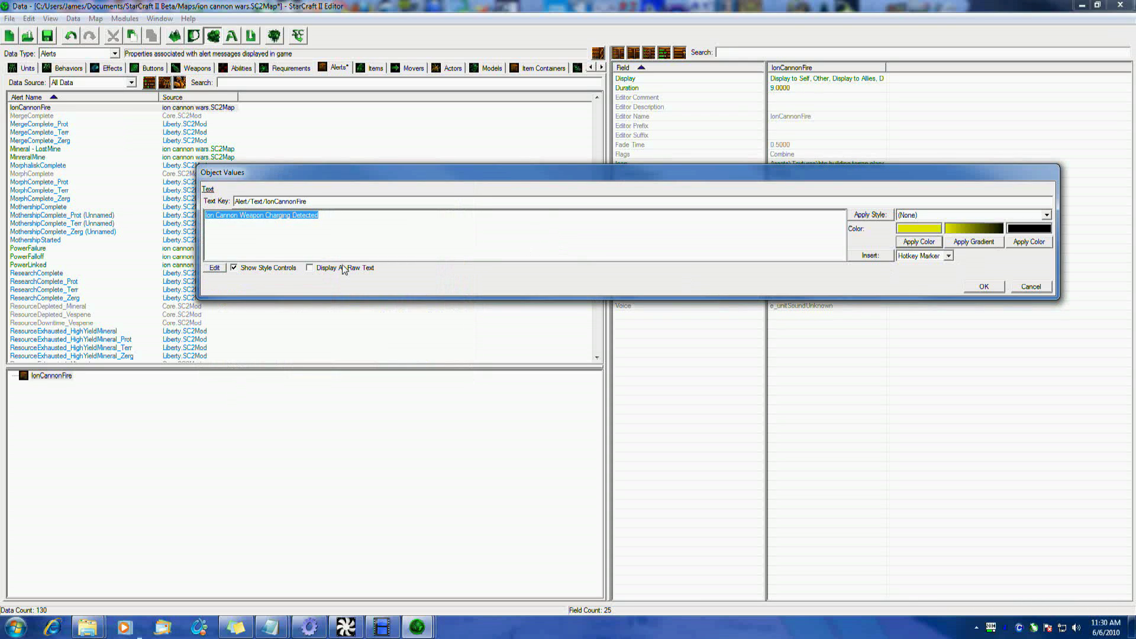
pyautogui.click(367, 222)
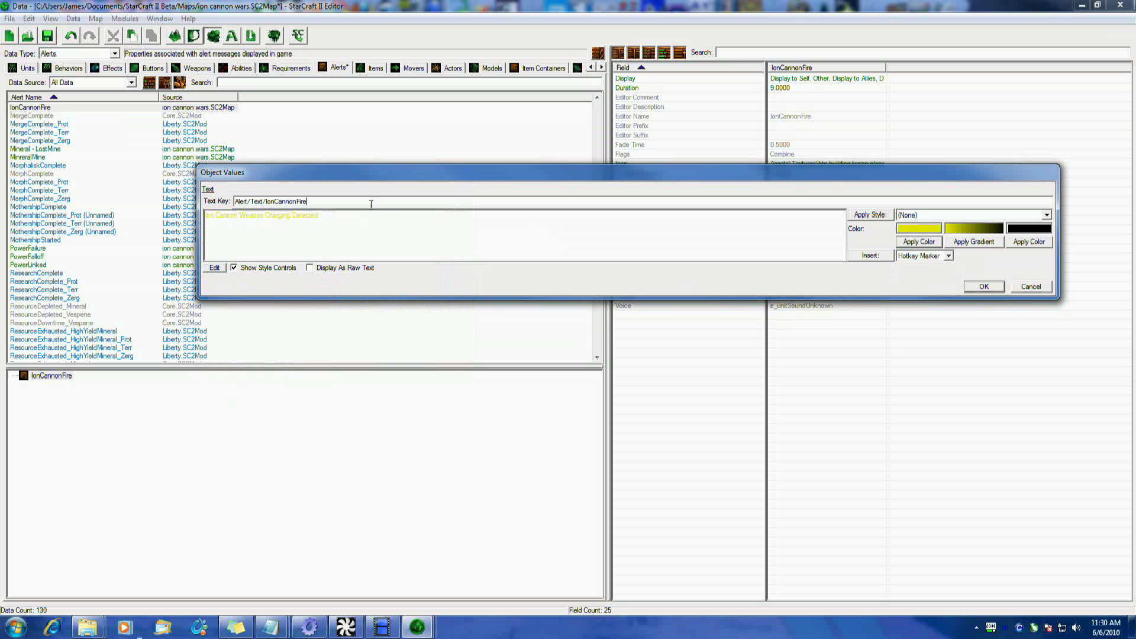
pyautogui.click(990, 288)
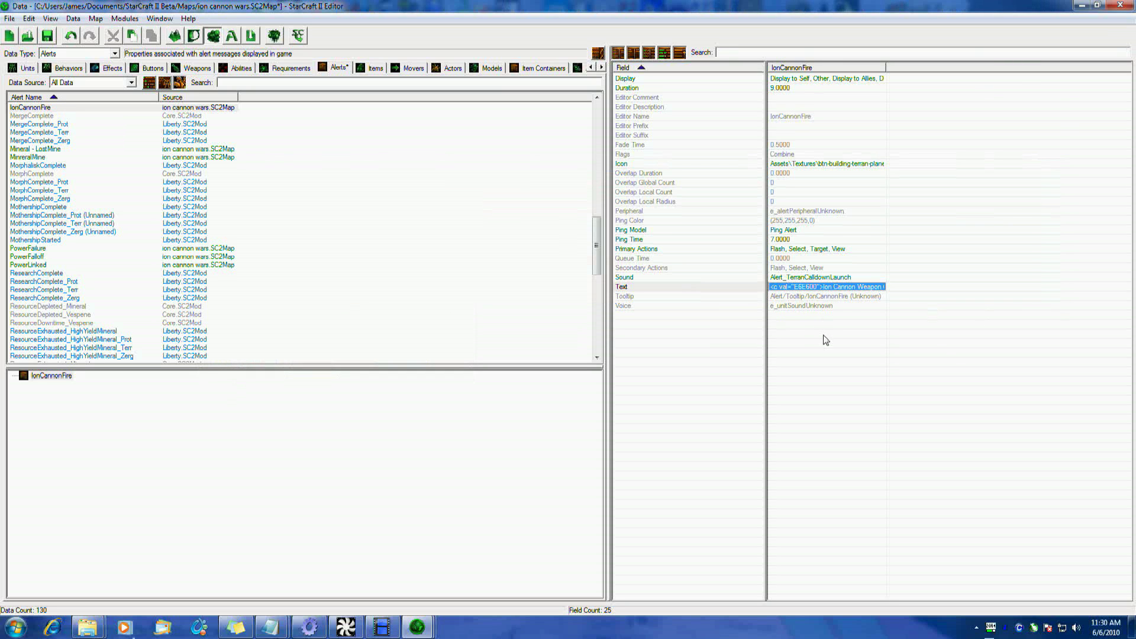
# - Save the map with the configured IonCannonFire alert, staying on the alerts data
pyautogui.click(793, 307)
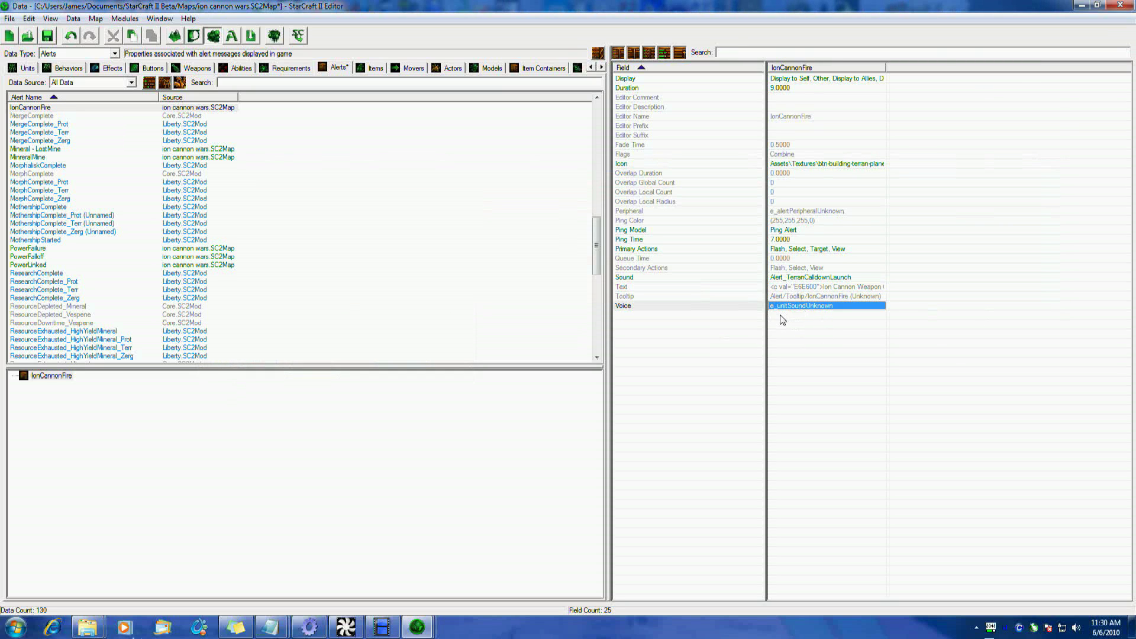
pyautogui.click(47, 37)
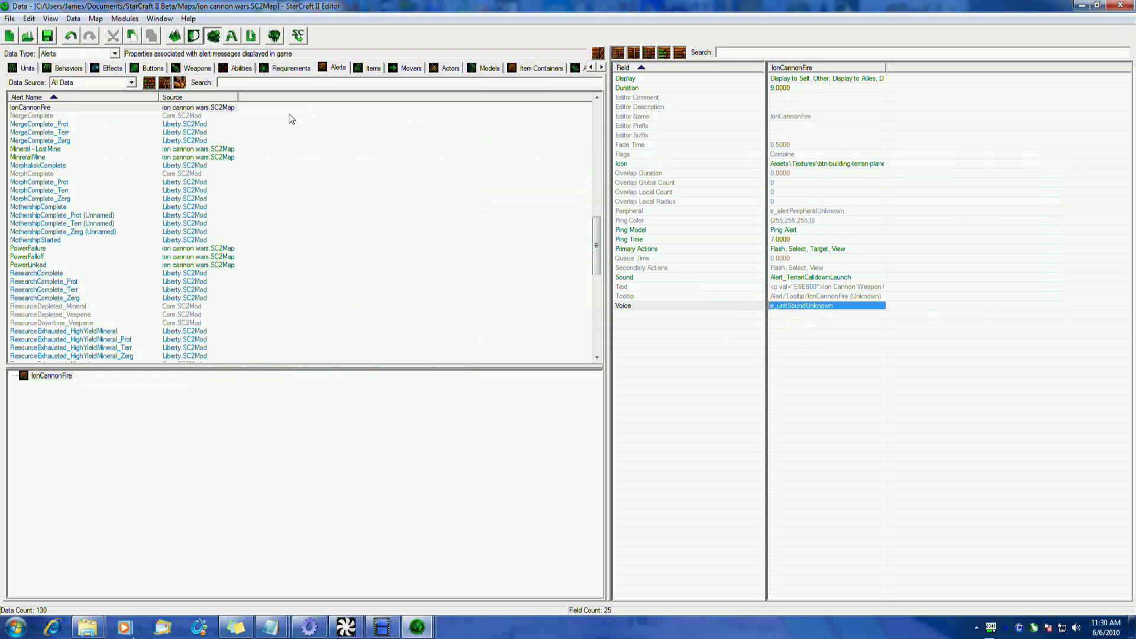
pyautogui.click(336, 70)
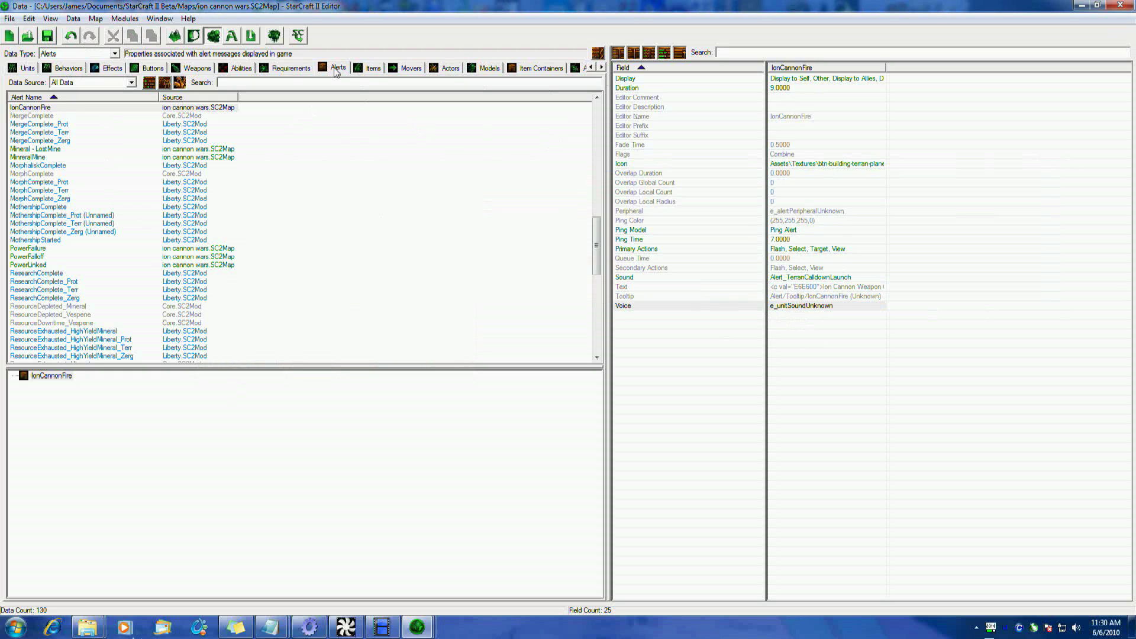
# - Examine the Ghost - Fire Ion Cannon (Effect) entry in the effects data for a place to attach the alert
pyautogui.click(110, 68)
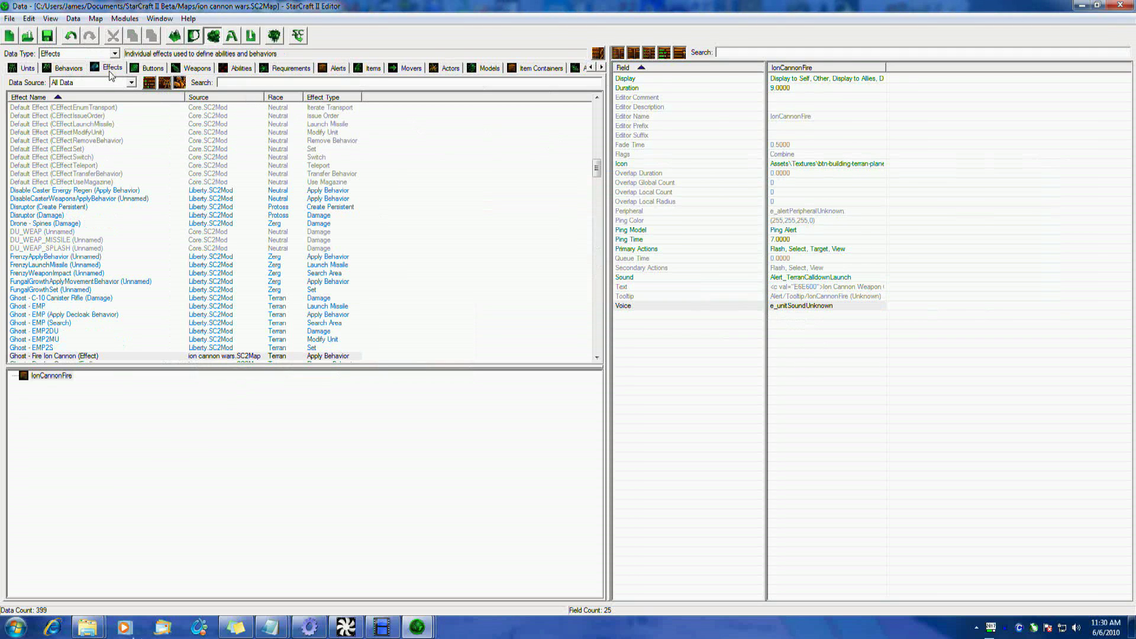
pyautogui.click(92, 356)
pyautogui.scroll(-3, 510, 276)
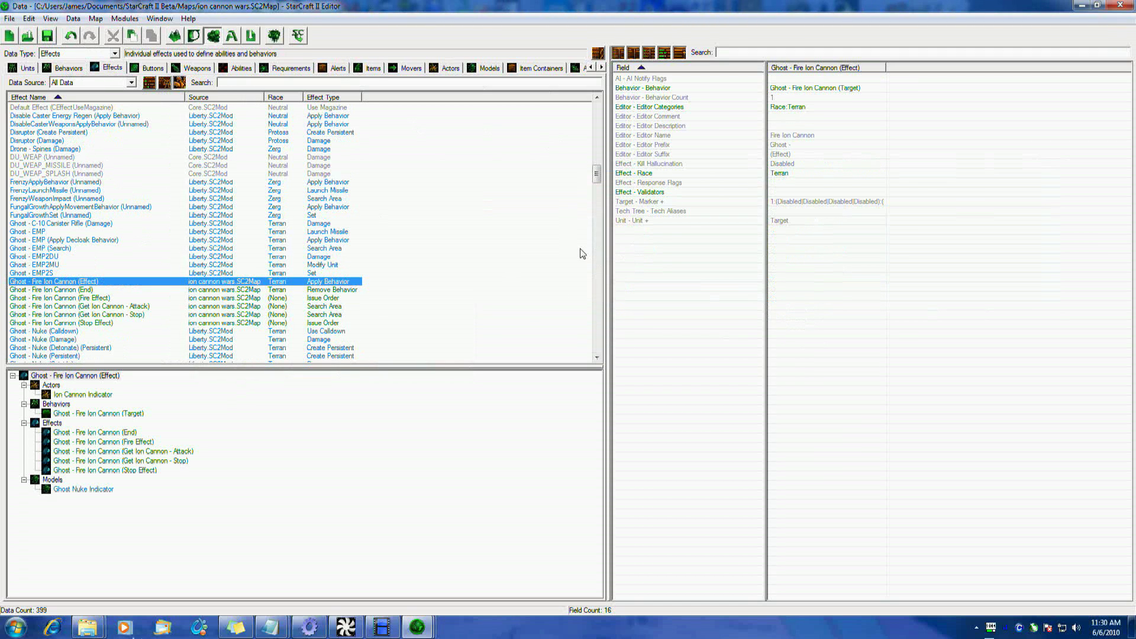
# - Find the Ghost - Fire Ion Cannon ability in the abilities data and open its UI - Alert Array for editing
pyautogui.click(239, 68)
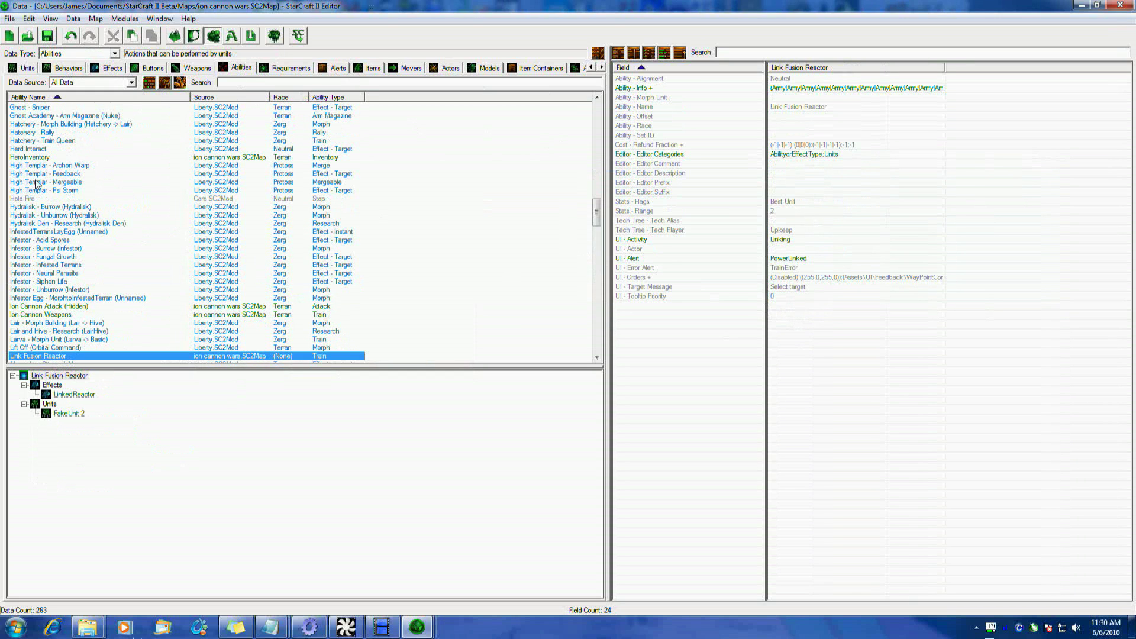
pyautogui.click(77, 307)
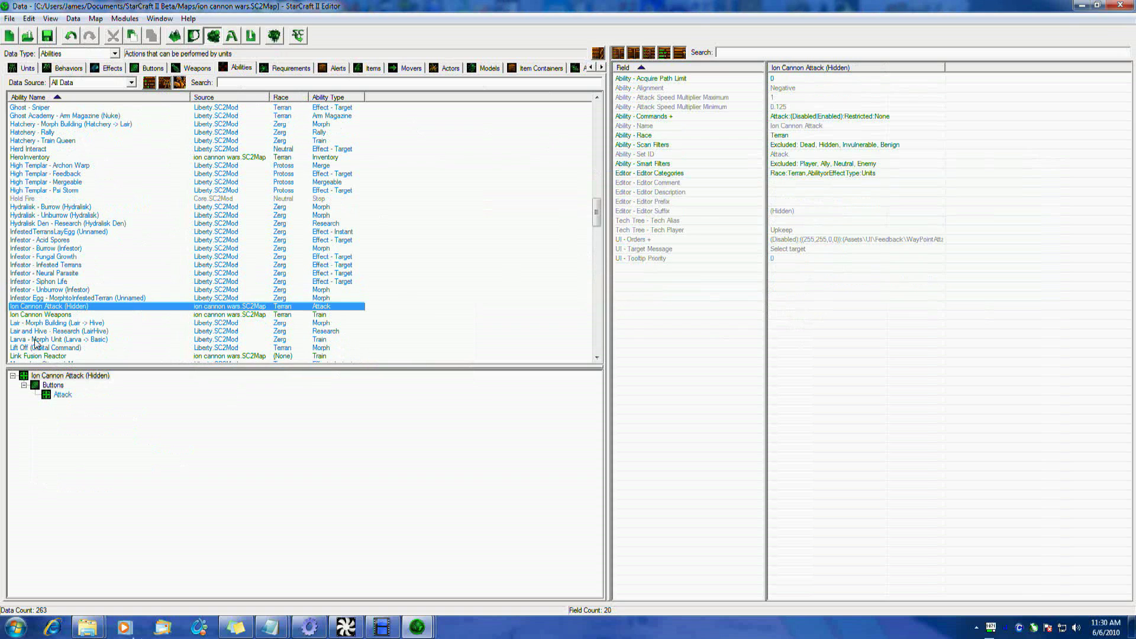
pyautogui.scroll(3, 71, 314)
pyautogui.click(66, 158)
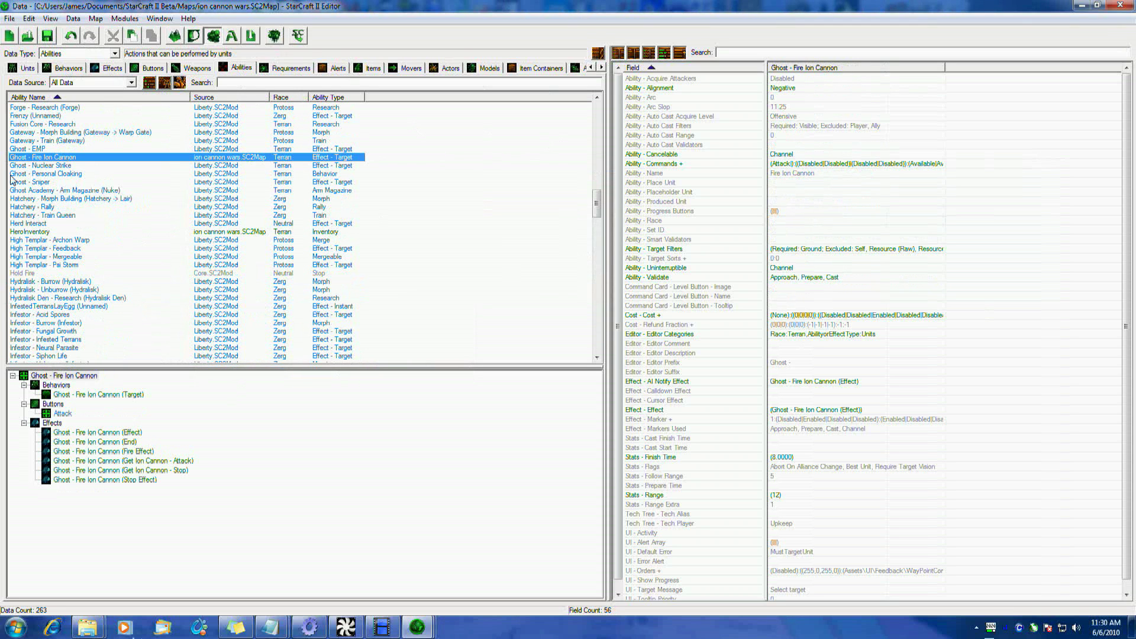
pyautogui.click(895, 363)
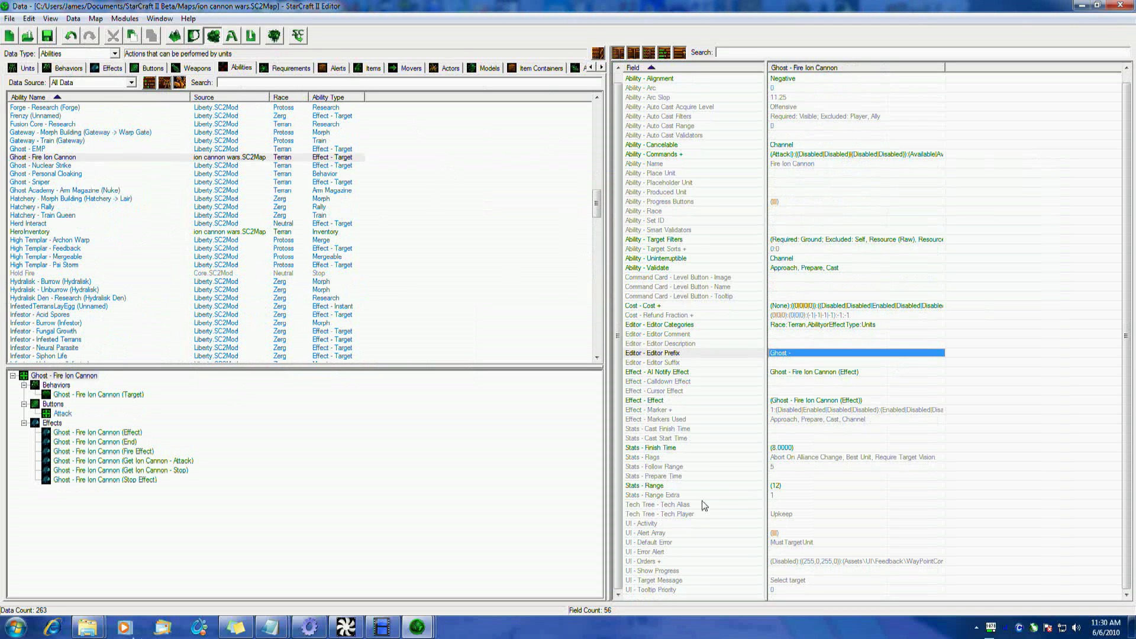
pyautogui.click(642, 533)
pyautogui.doubleClick(642, 533)
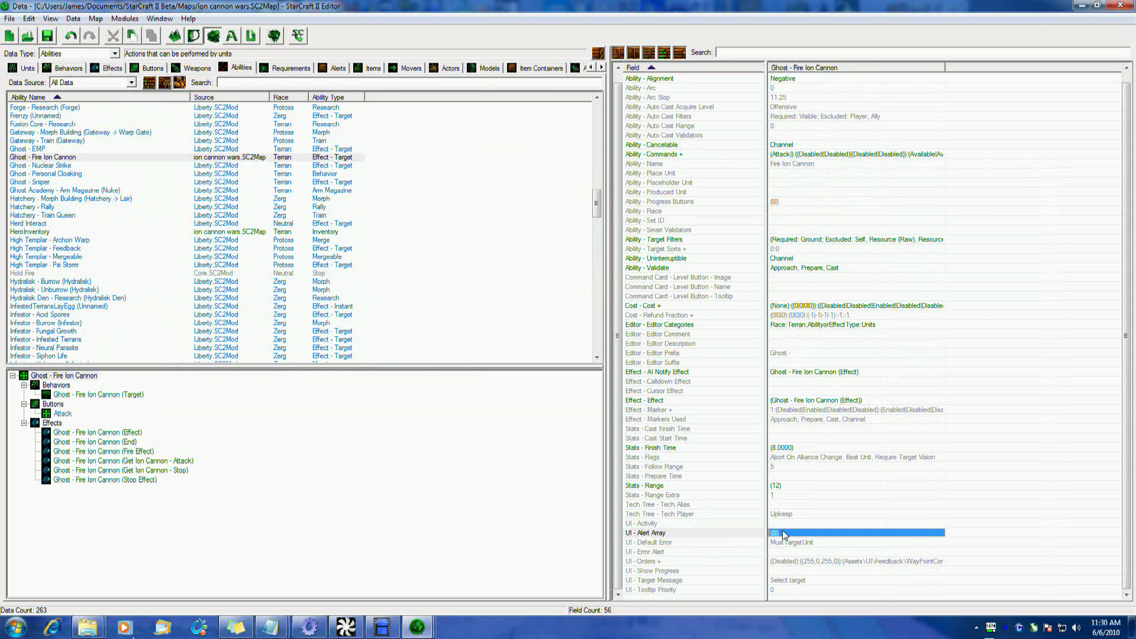
# - Assign IonCannonFire to the Channel entry of the ability's Alert Array and save the map
pyautogui.click(236, 213)
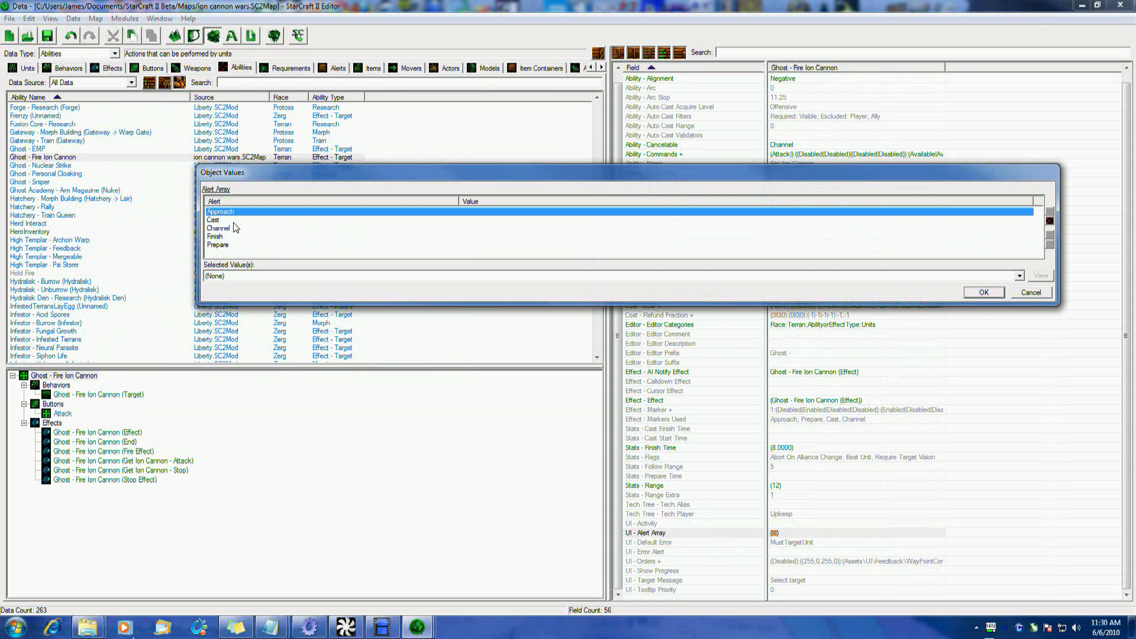
pyautogui.click(227, 220)
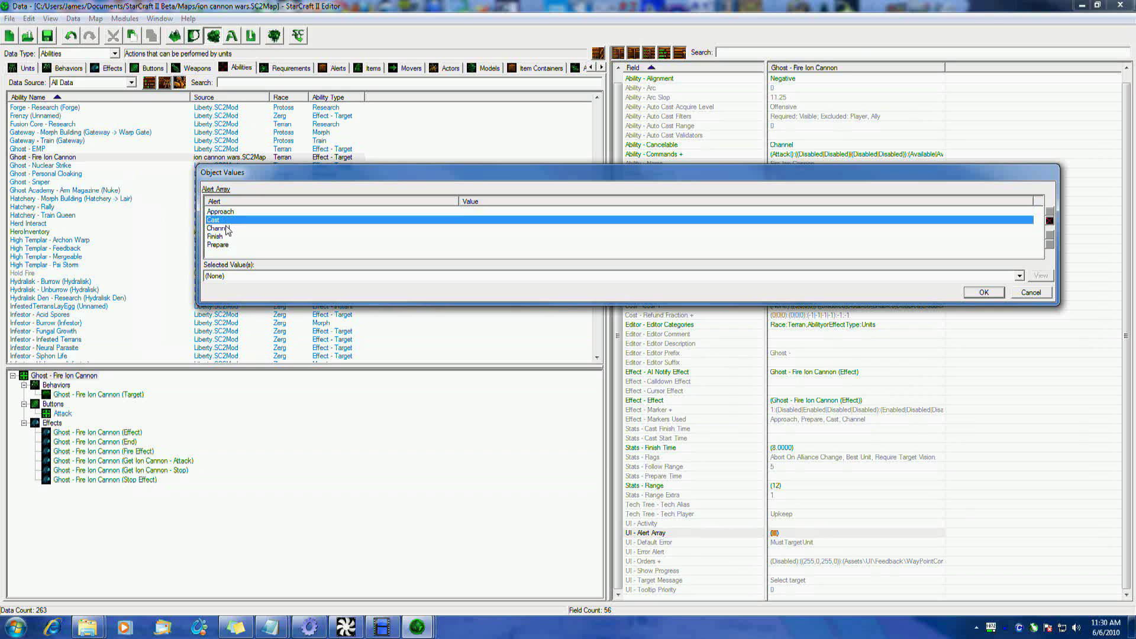
pyautogui.click(228, 229)
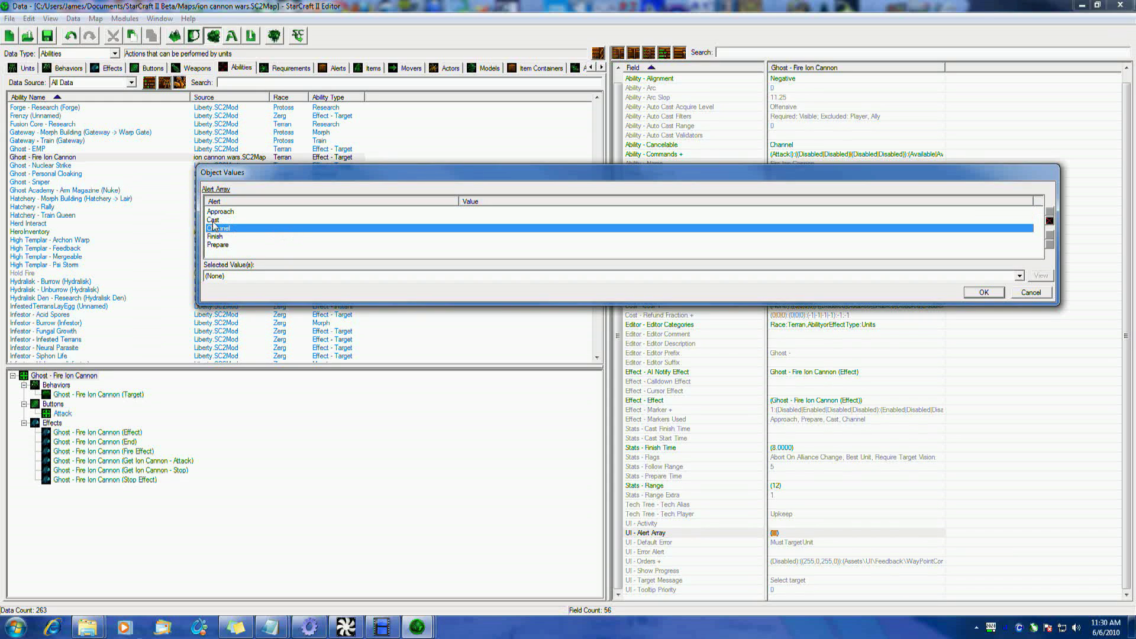
pyautogui.click(242, 276)
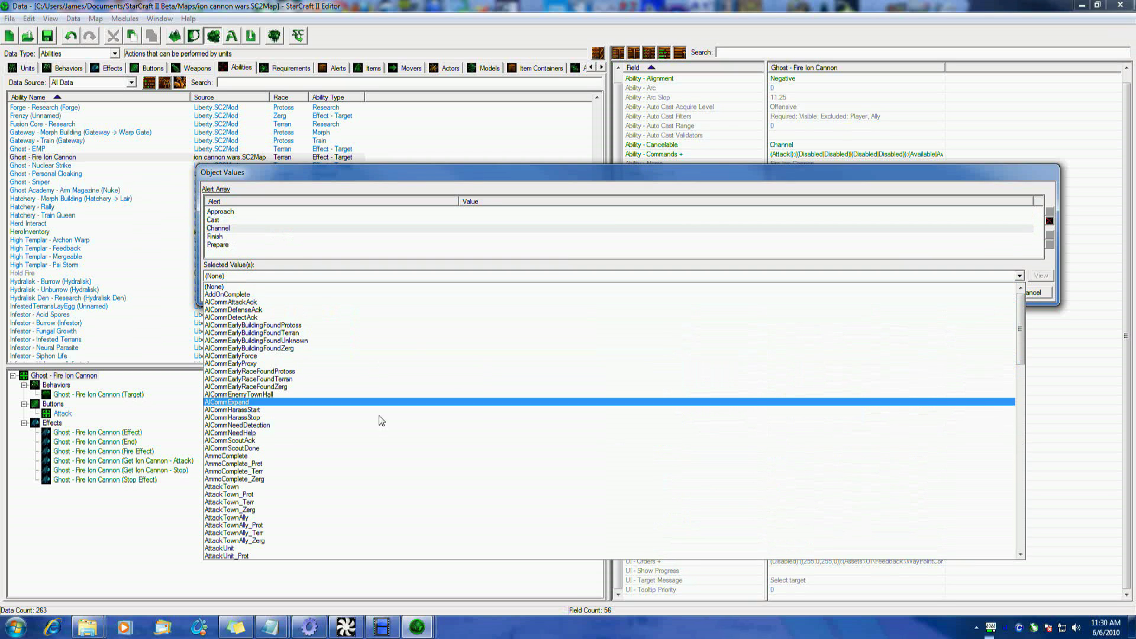
pyautogui.moveTo(1023, 309); pyautogui.dragTo(1015, 407)
pyautogui.click(751, 346)
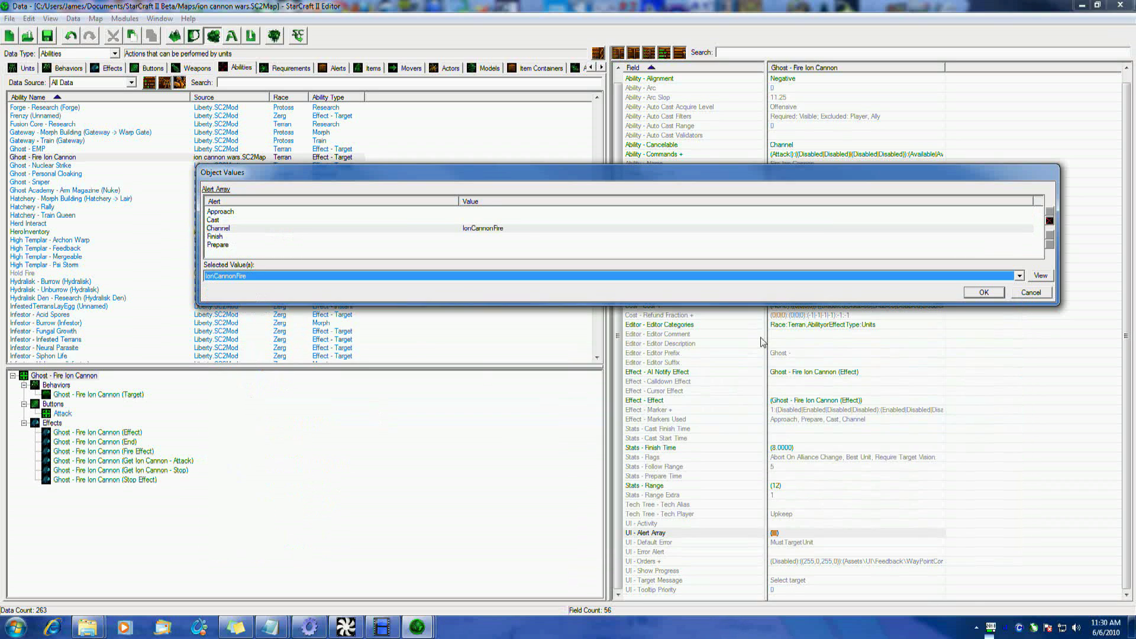
pyautogui.click(982, 292)
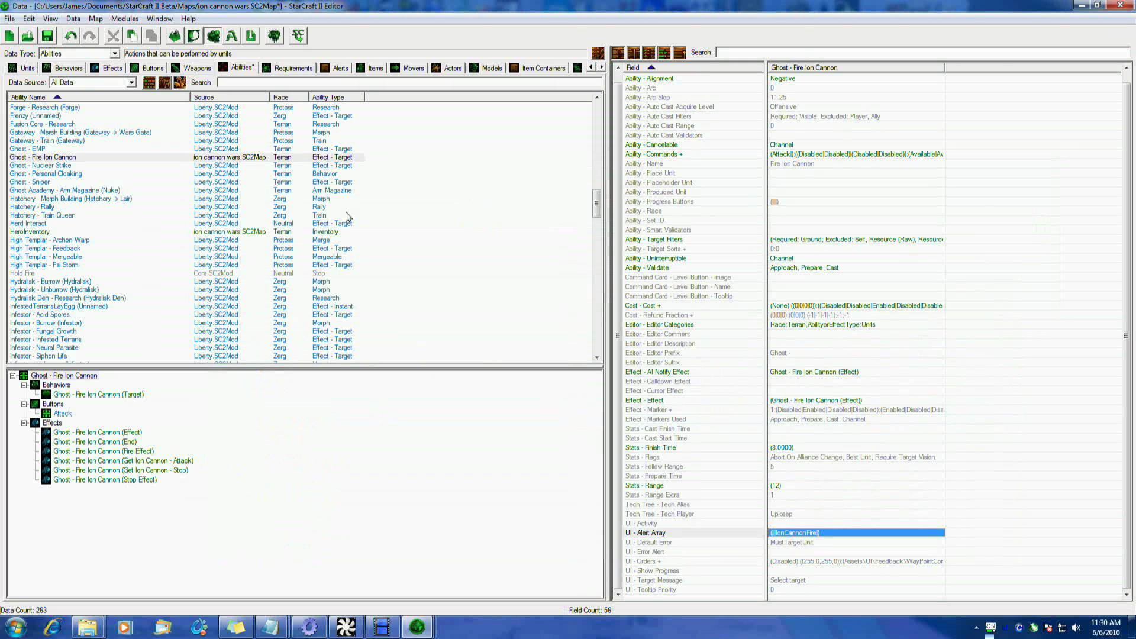
pyautogui.click(43, 40)
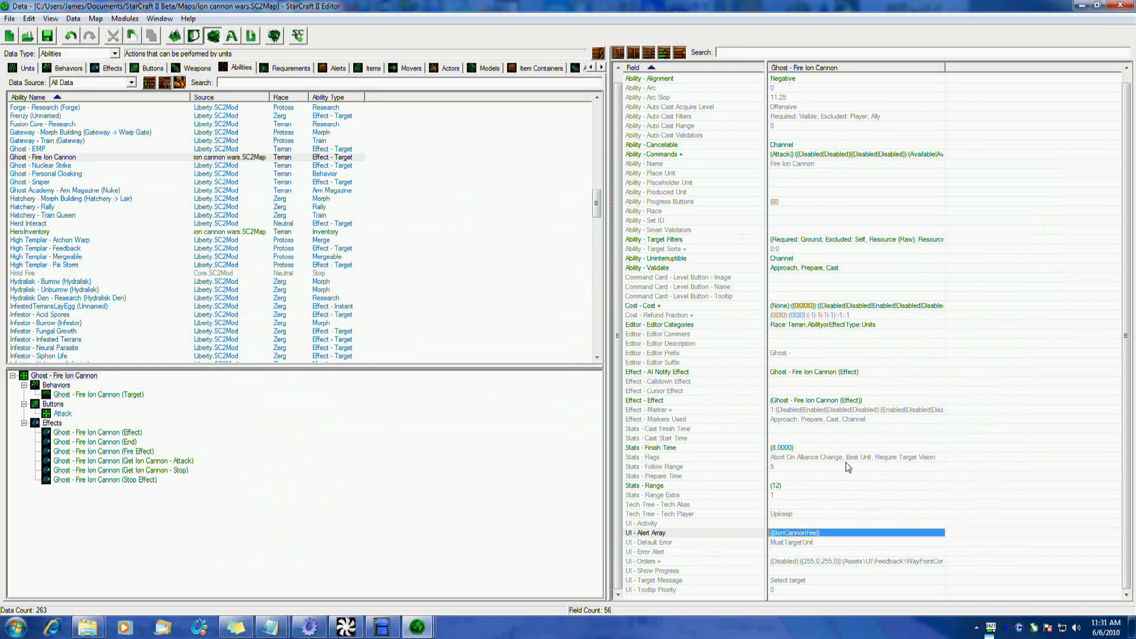
# - Launch a test of the map and send both starting Ghosts to the open ground in the southern part of the base
pyautogui.click(295, 36)
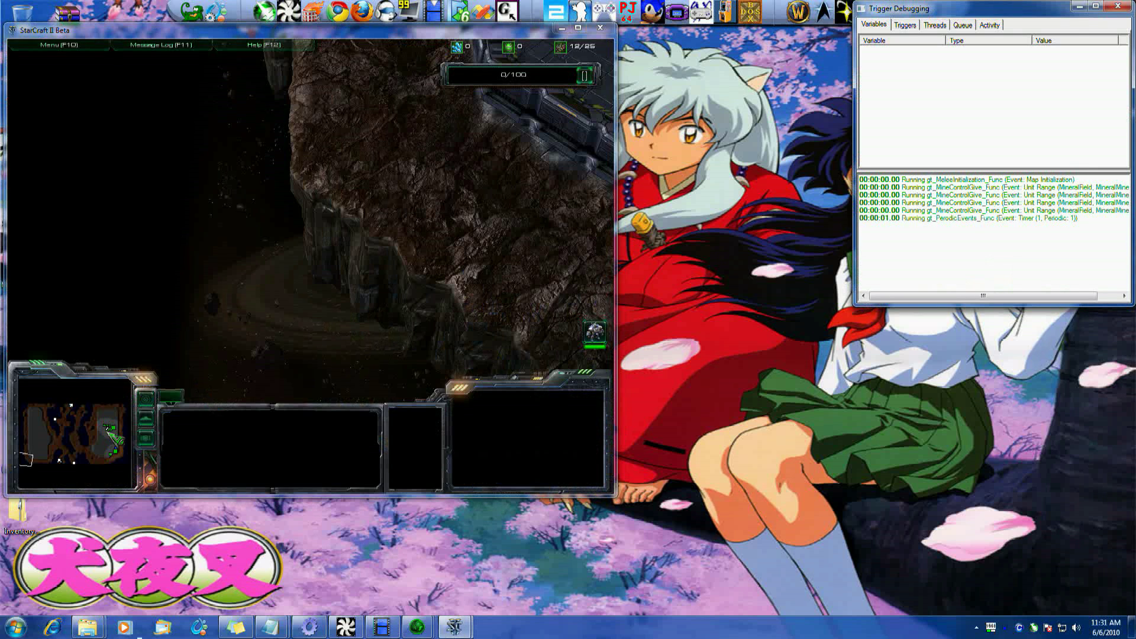
pyautogui.moveTo(217, 216); pyautogui.dragTo(350, 251)
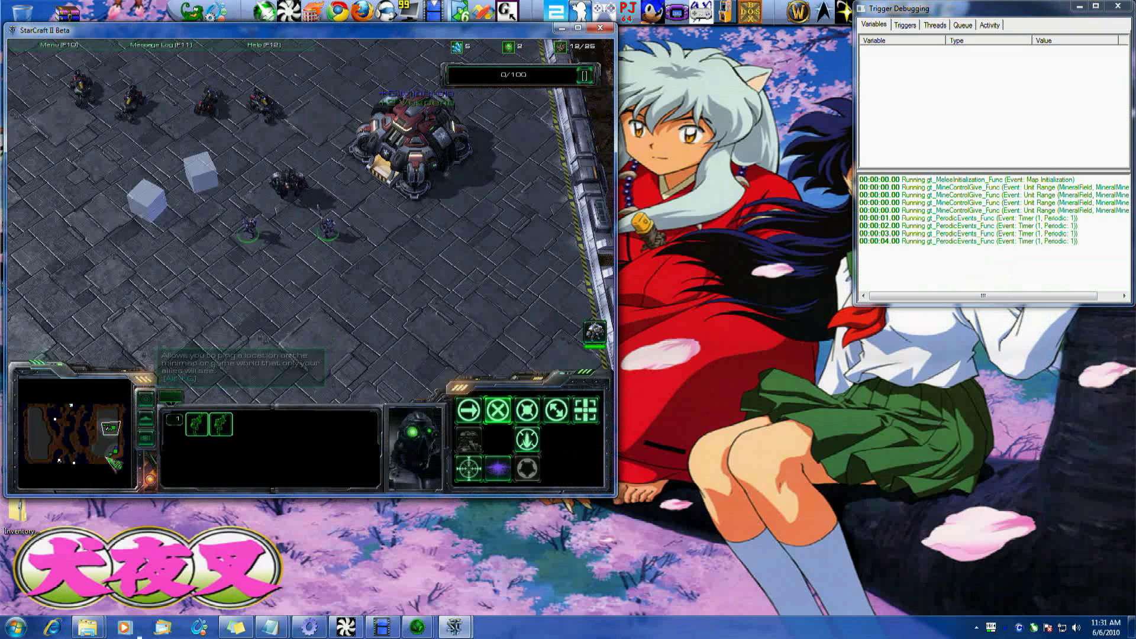
pyautogui.click(108, 449)
pyautogui.rightClick(242, 265)
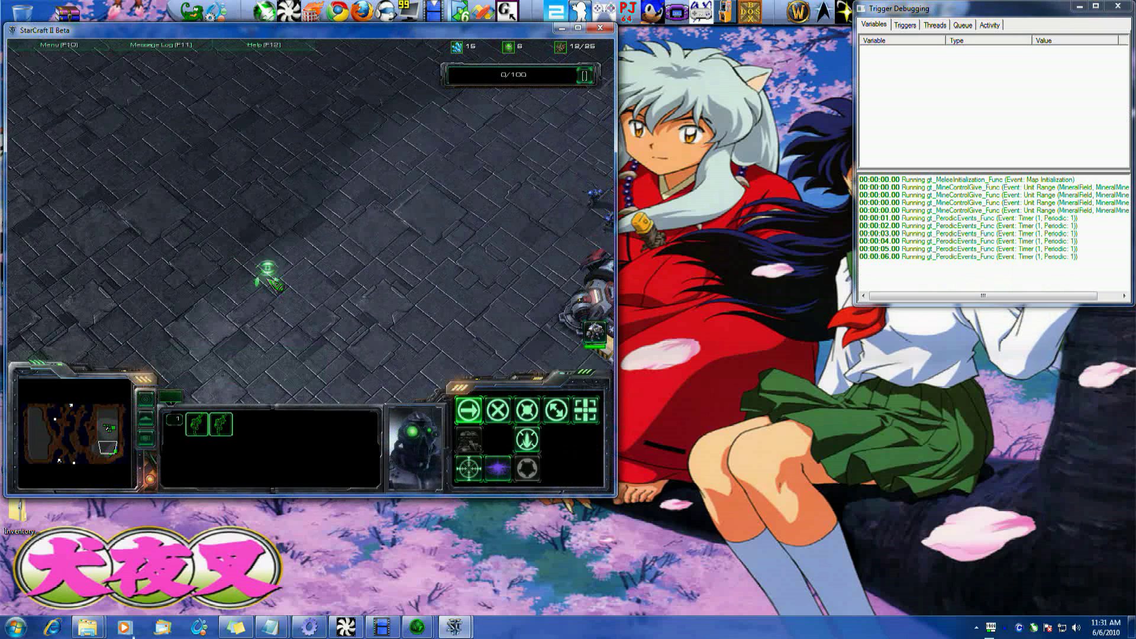
# - Select the Fusion Reactor in the southern part of the base and start linking it
pyautogui.press('Right')
pyautogui.press('Down')
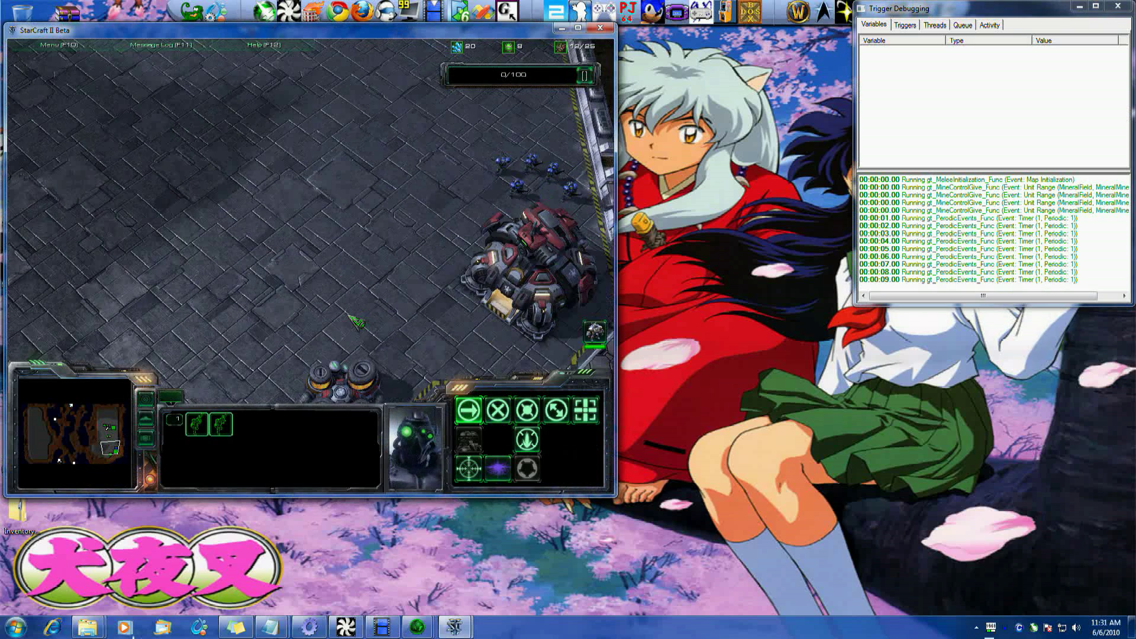
pyautogui.click(340, 349)
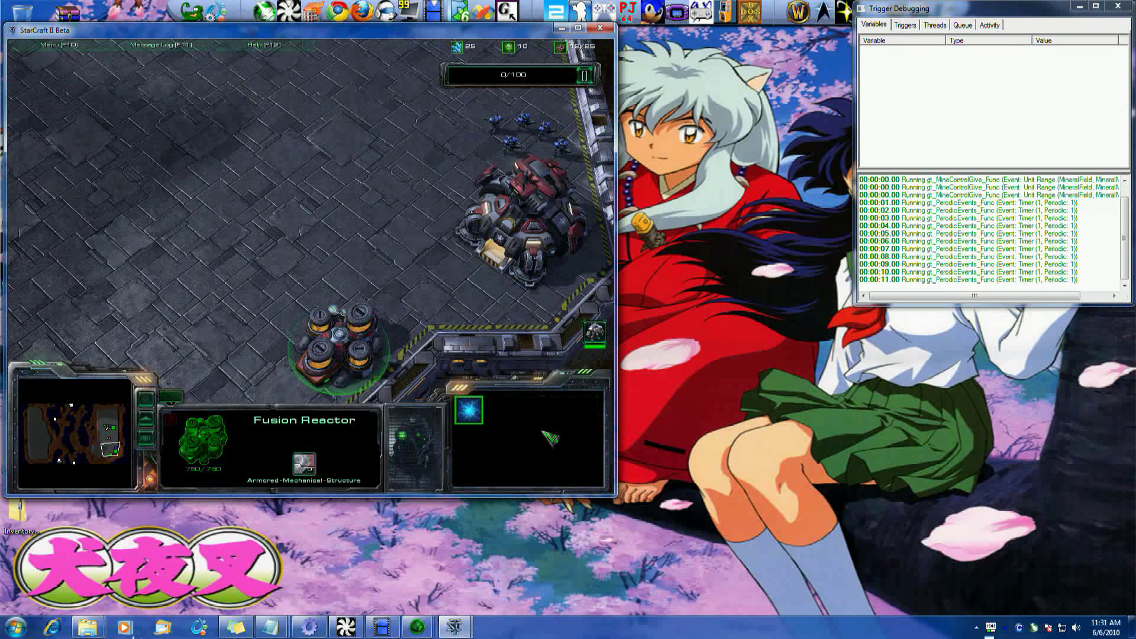
pyautogui.click(469, 410)
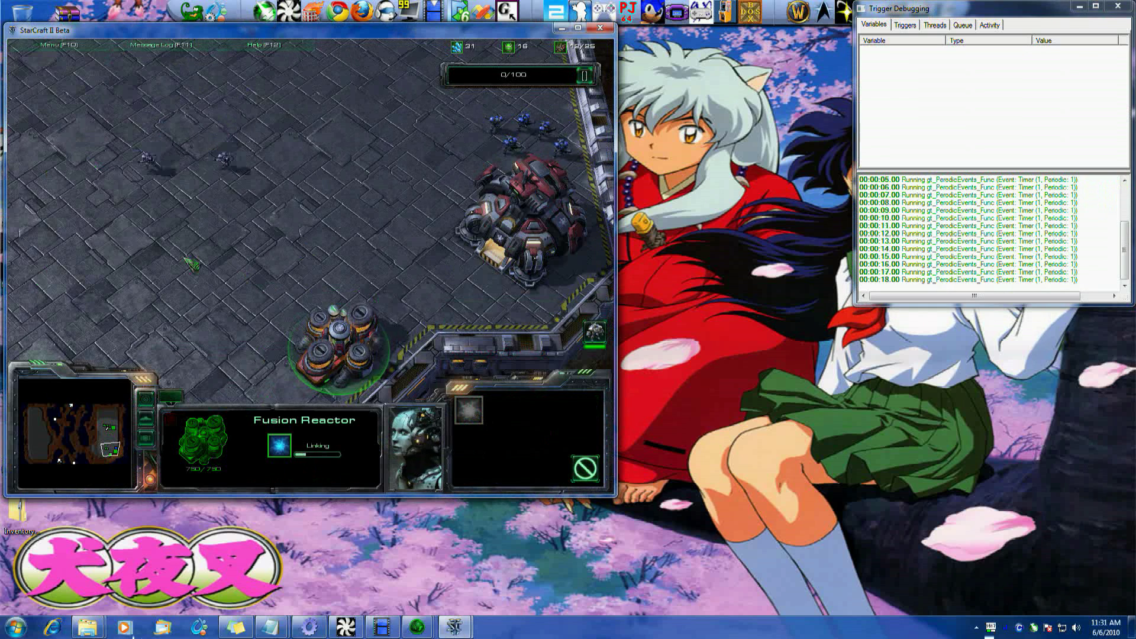
# - Move the two Ghosts one at a time to separate spots on the open ground near the Fusion Reactor
pyautogui.moveTo(111, 178); pyautogui.dragTo(153, 214)
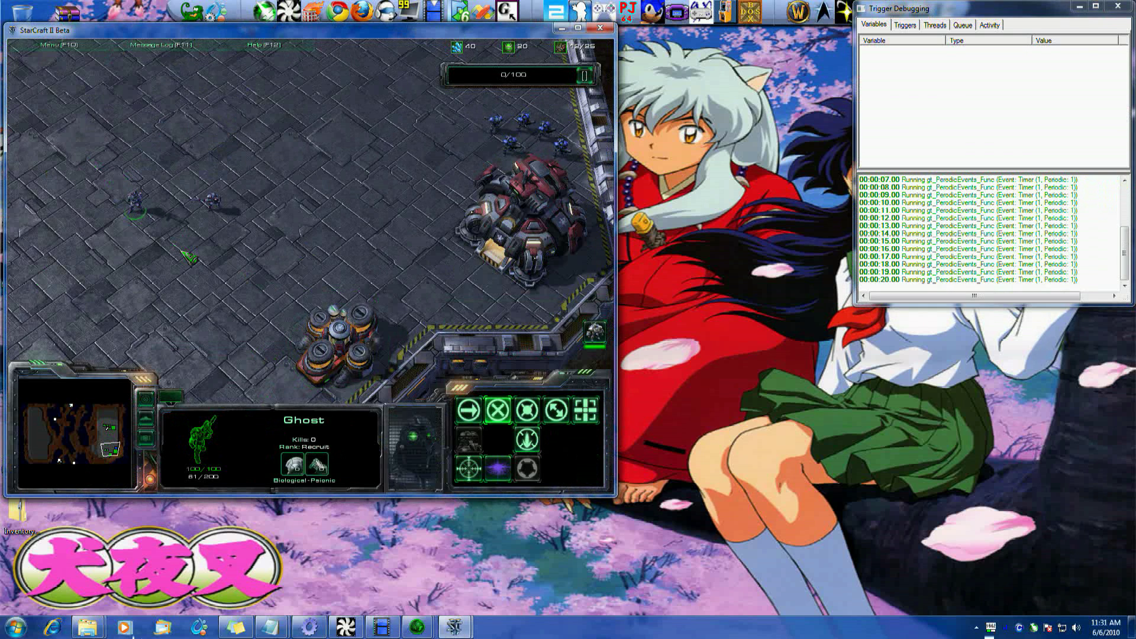
pyautogui.rightClick(180, 308)
pyautogui.moveTo(187, 173); pyautogui.dragTo(251, 225)
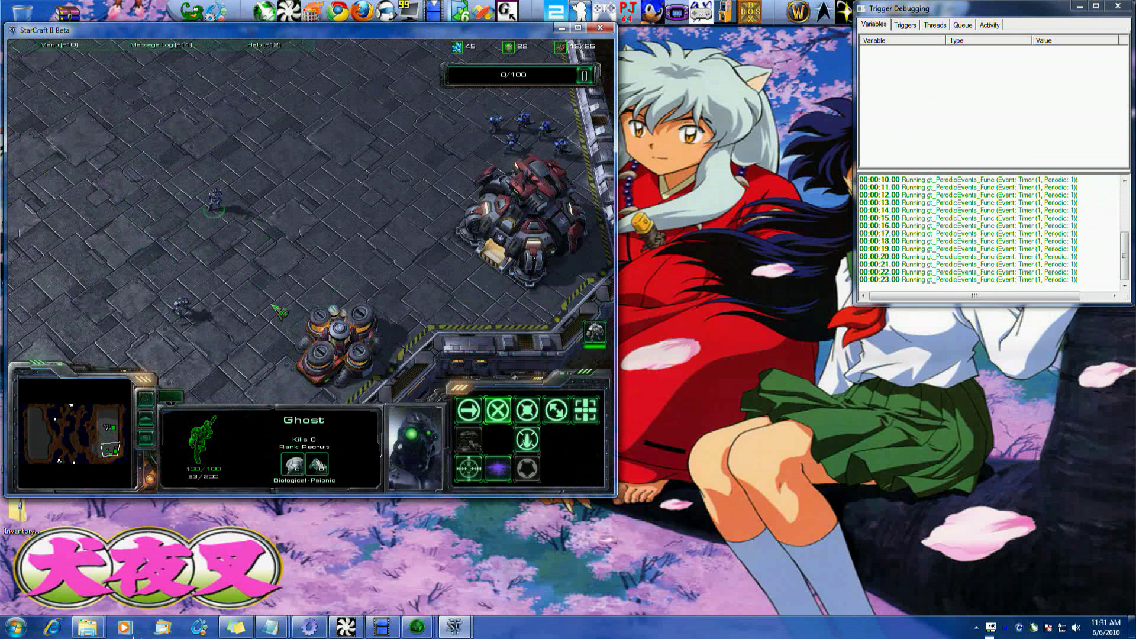
pyautogui.press('Up')
pyautogui.rightClick(239, 271)
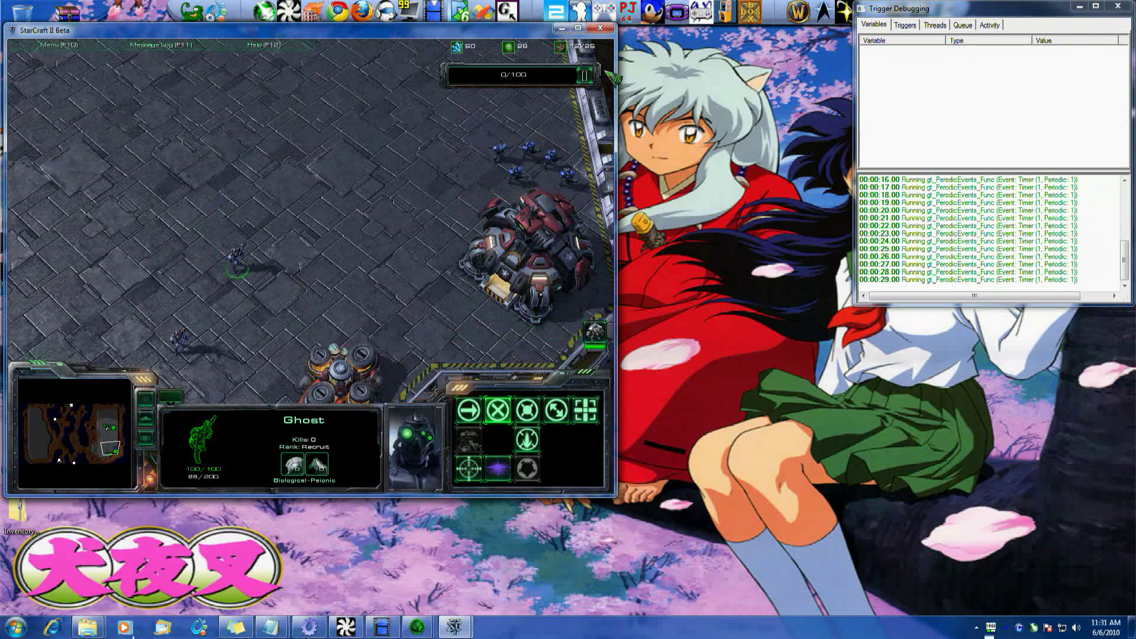
# - Expand the power status display and monitor the reactor link and Ion Cannon energy while looking around the base
pyautogui.click(584, 76)
pyautogui.press('Down')
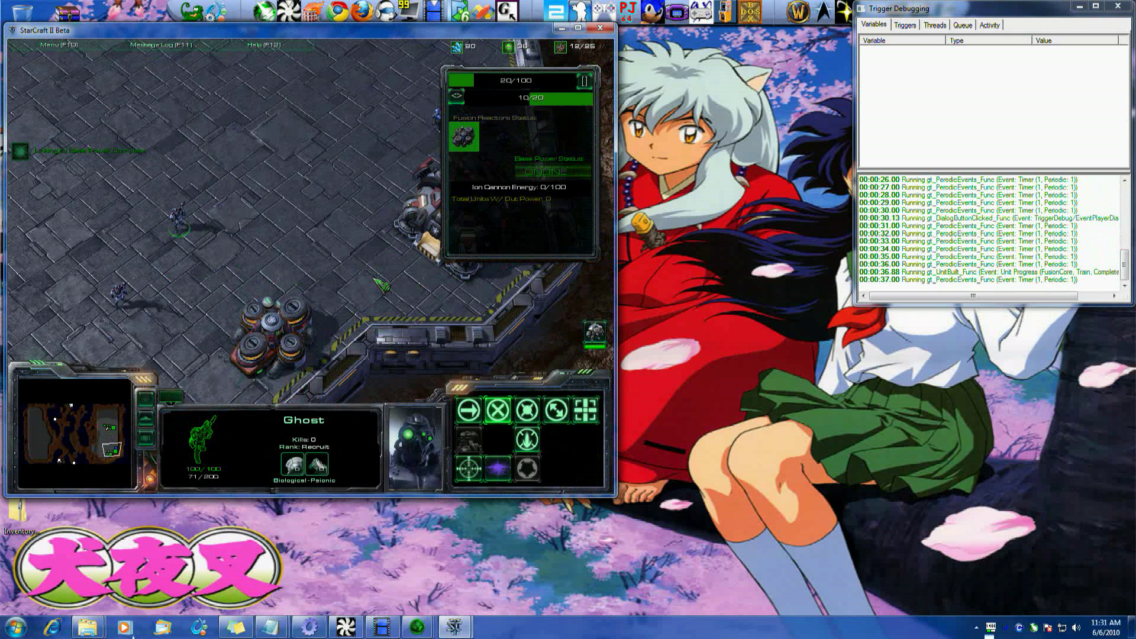
pyautogui.press('Up')
pyautogui.press('Right')
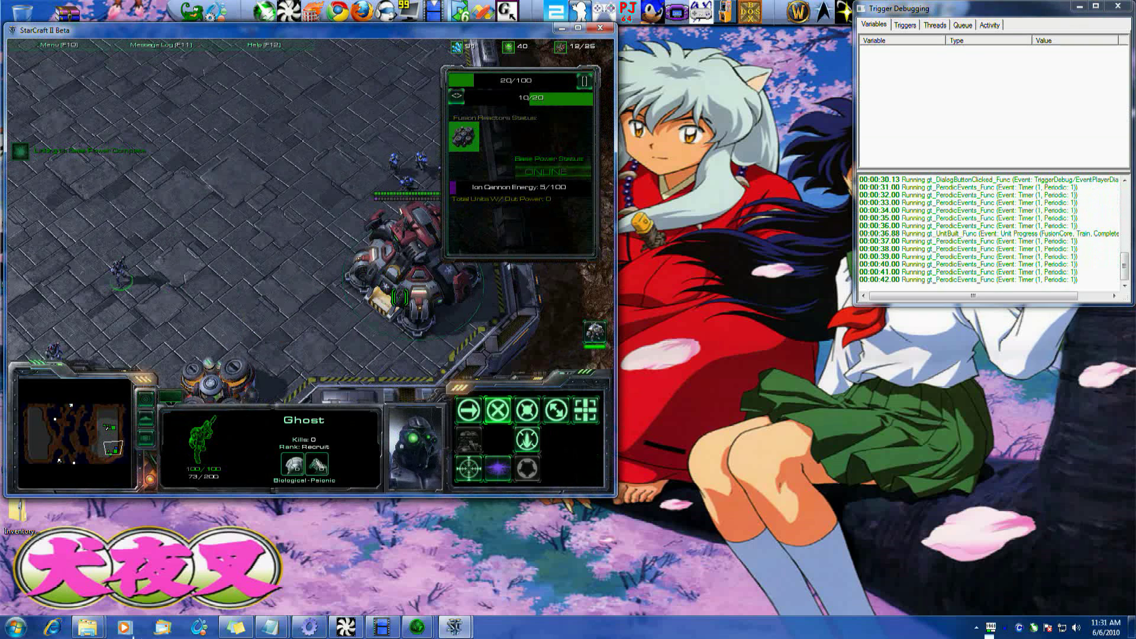
pyautogui.press('Left')
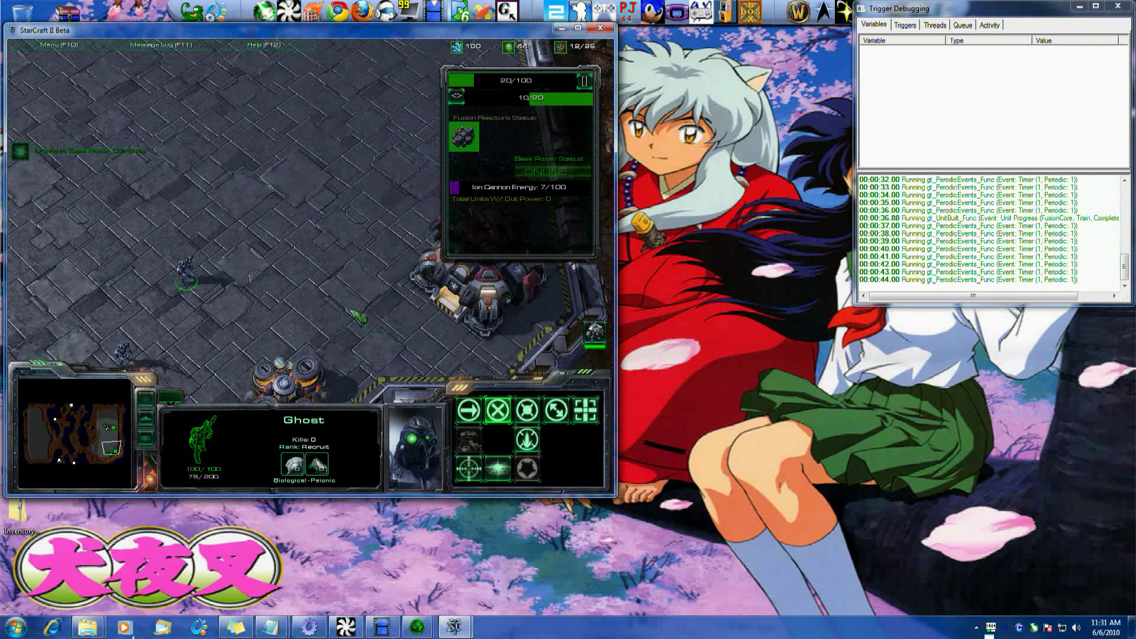
pyautogui.press('m')
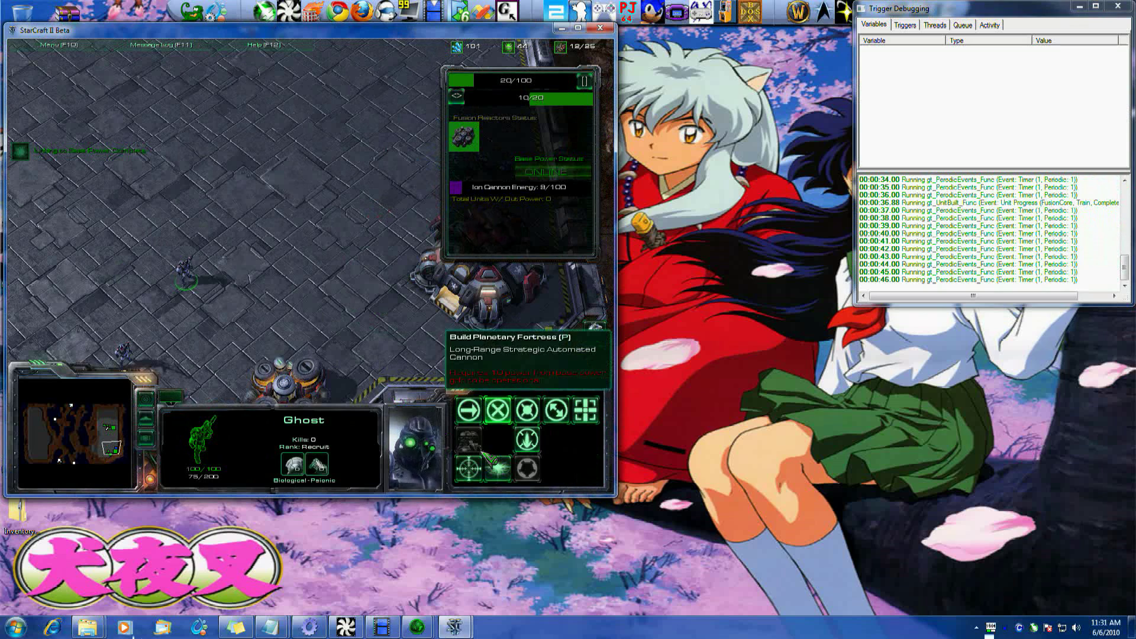
pyautogui.press('Right')
pyautogui.press('Escape')
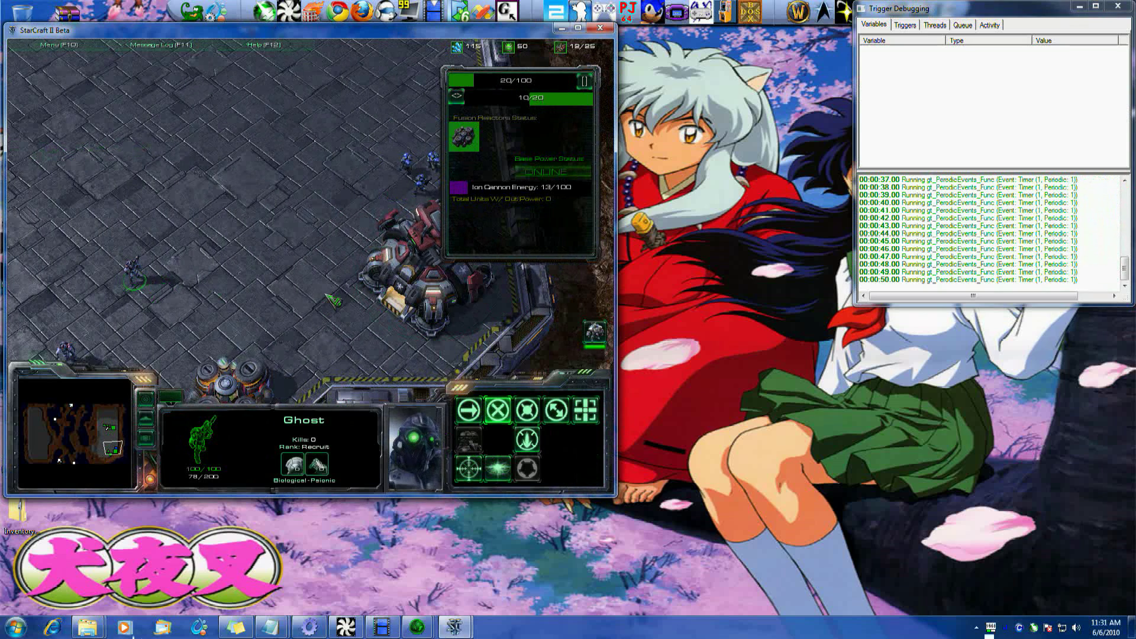
pyautogui.press('Right')
pyautogui.press('Up')
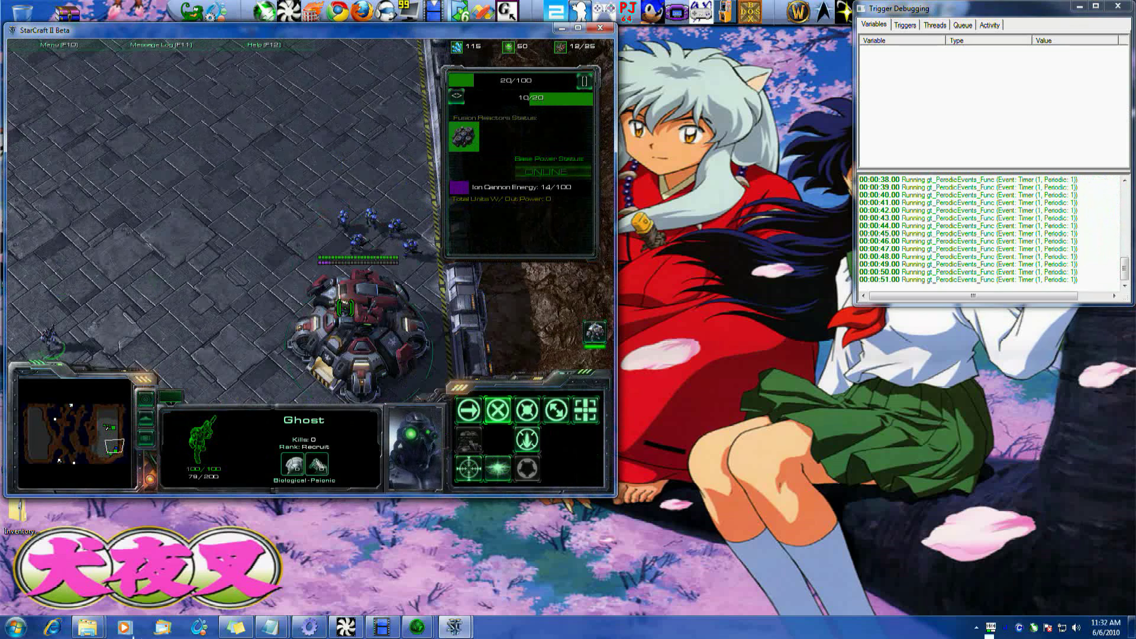
pyautogui.press('Left')
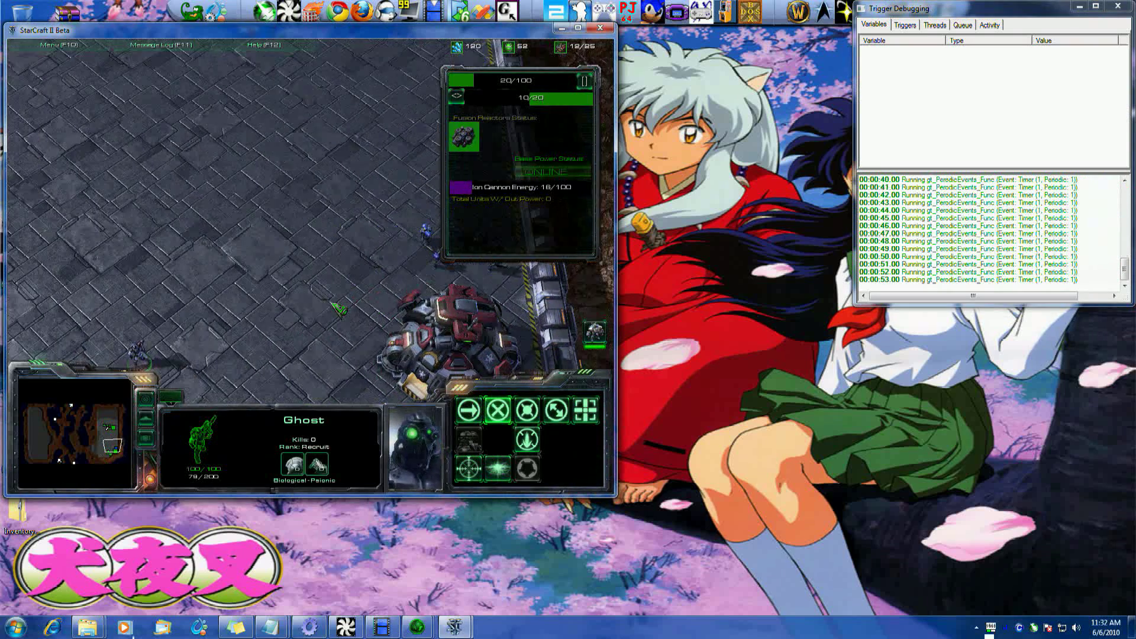
pyautogui.press('Down')
pyautogui.press('Right')
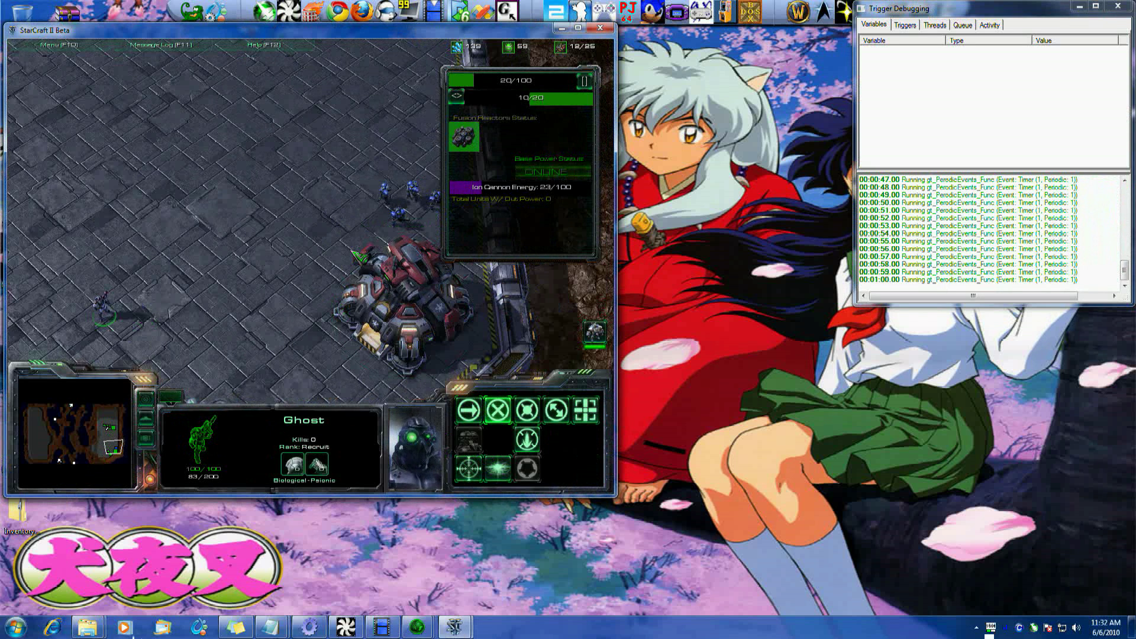
# - Fire the Ion Cannon with the selected Ghost at the marines beside the large Terran building and check the alert message
pyautogui.click(463, 437)
pyautogui.click(368, 200)
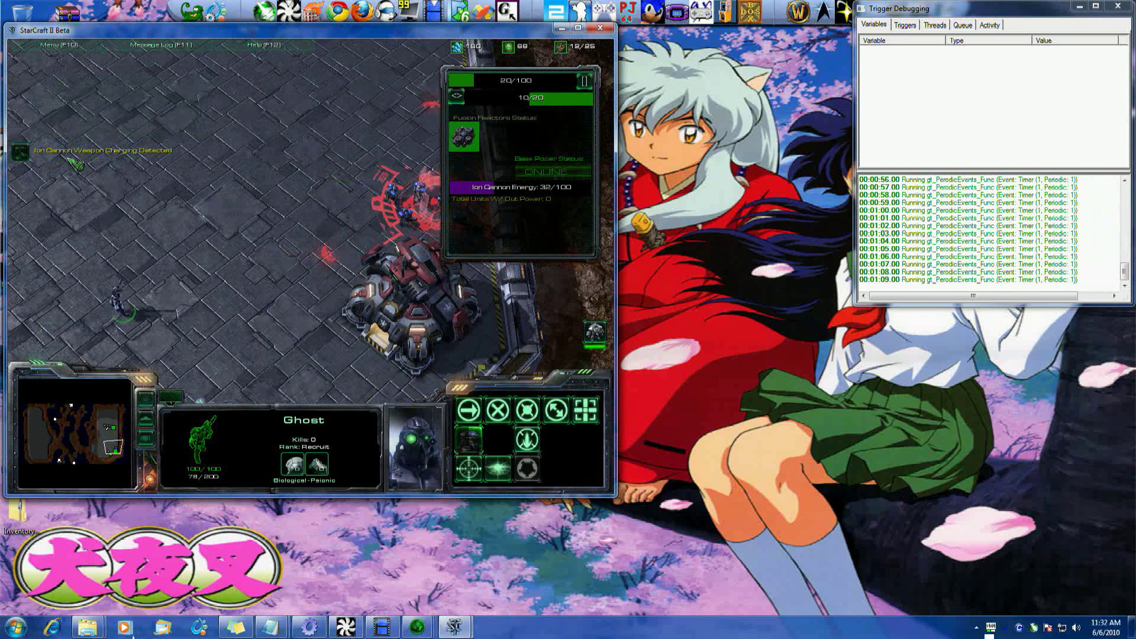
pyautogui.press('Right')
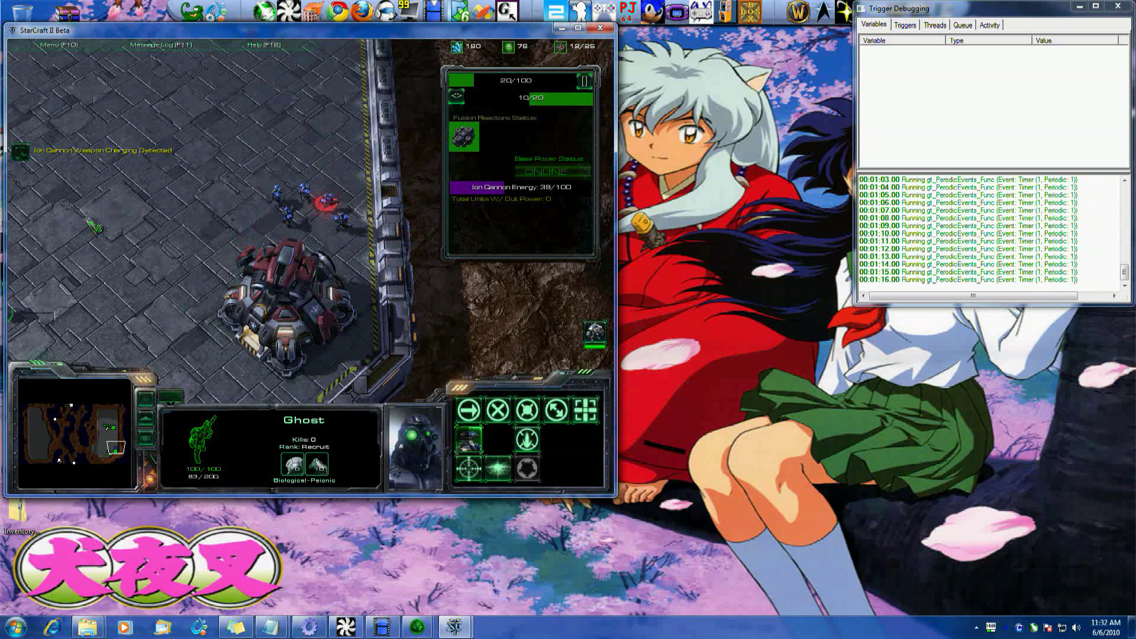
pyautogui.press('Left')
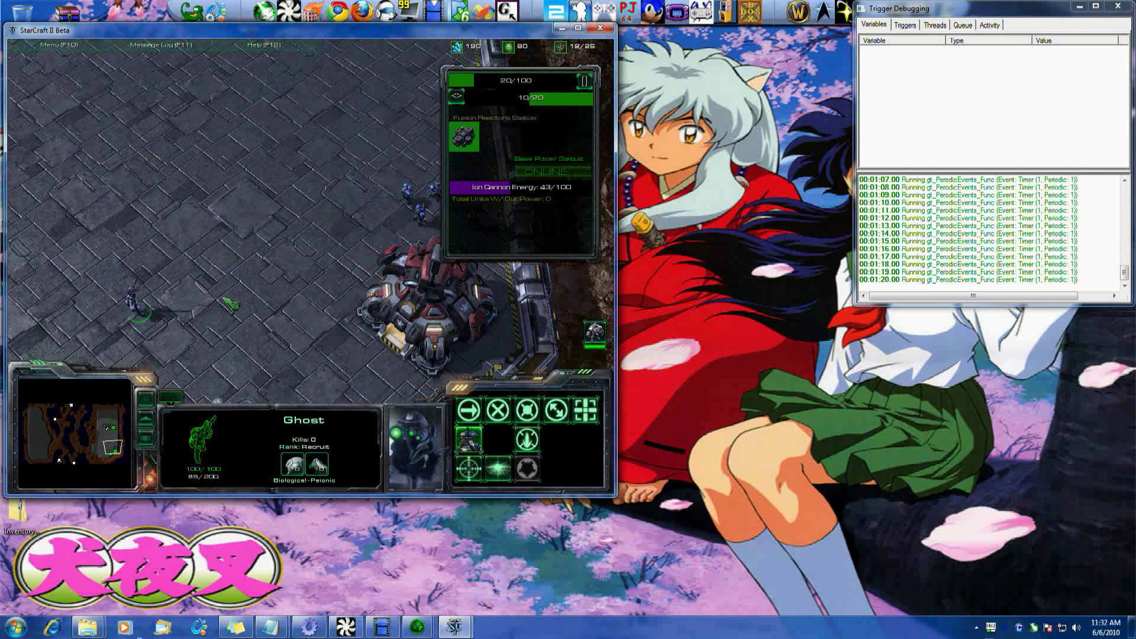
# - Fire the Ion Cannon at the same group of marines a second time and watch the alert and the strike
pyautogui.press('Right')
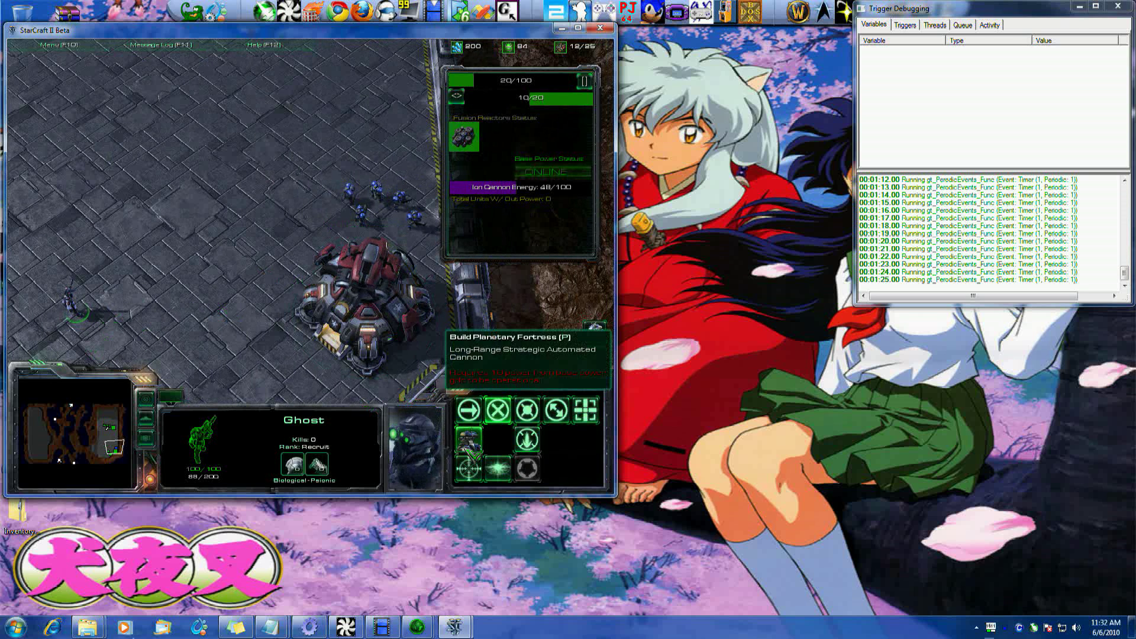
pyautogui.click(470, 441)
pyautogui.click(382, 184)
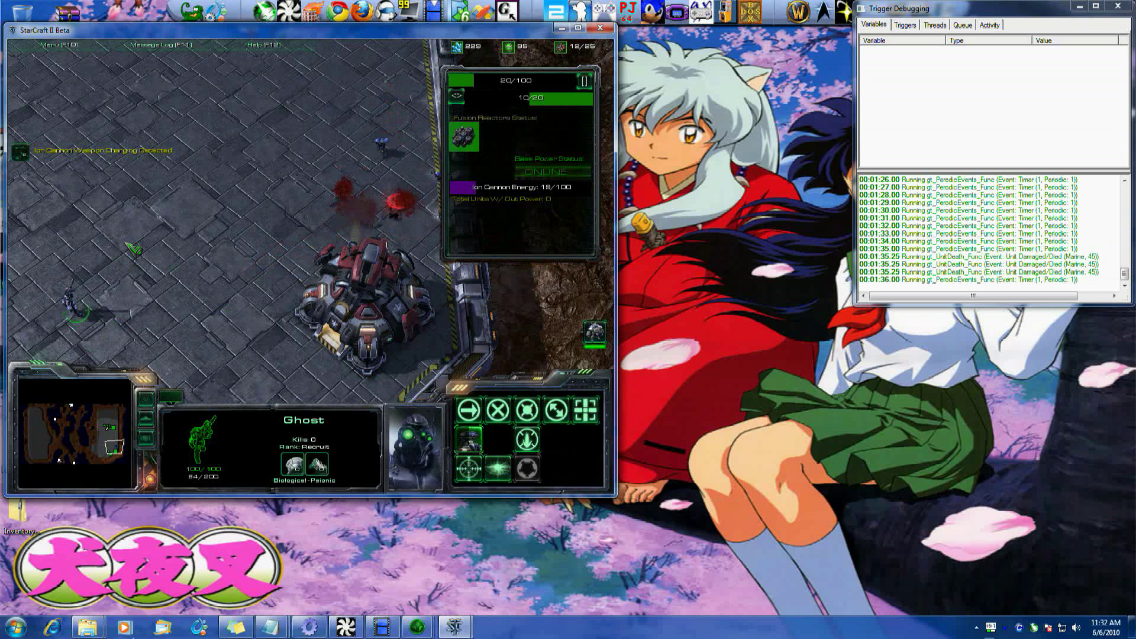
pyautogui.moveTo(126, 292); pyautogui.dragTo(182, 150, button='middle')
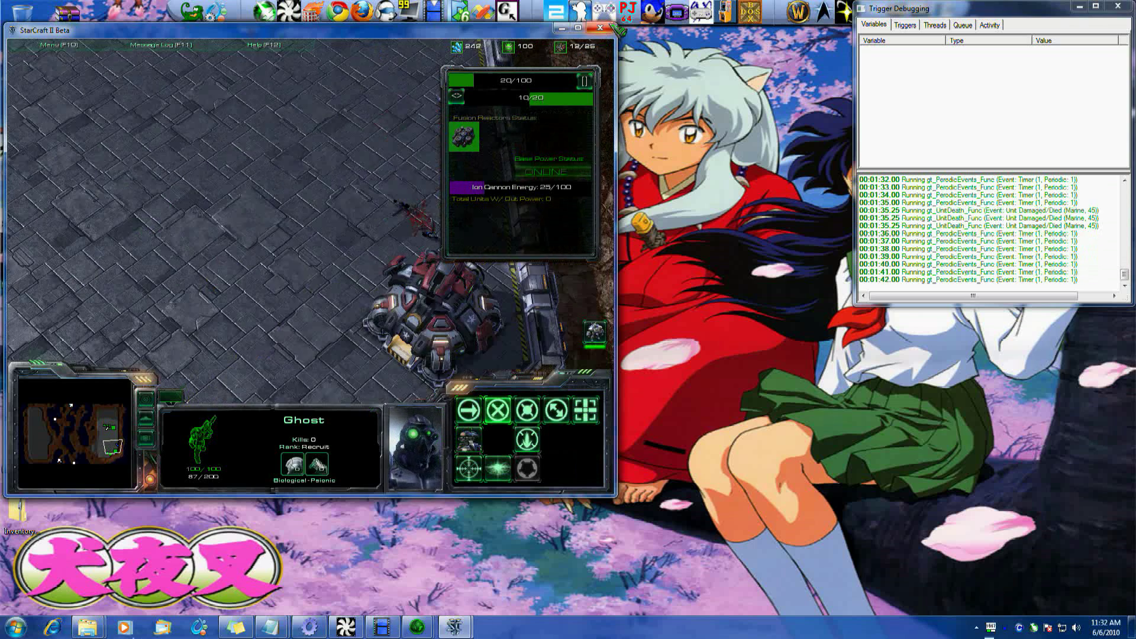
# - Close the test game and return to the Data module of the StarCraft II Editor
pyautogui.click(600, 28)
pyautogui.click(186, 247)
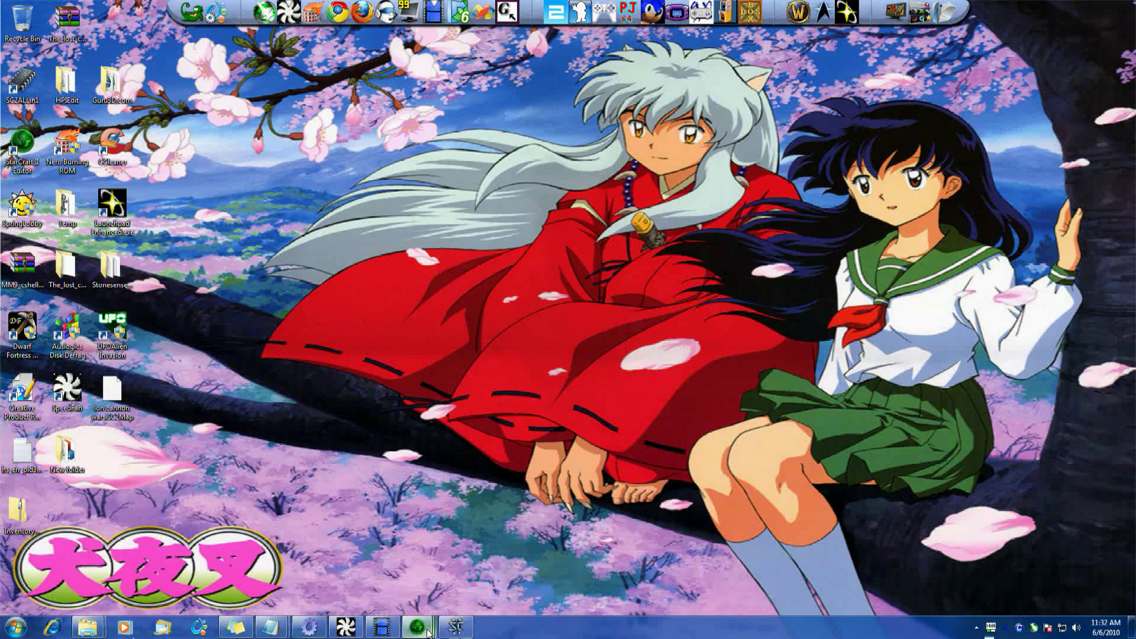
pyautogui.moveTo(428, 633)
pyautogui.click(524, 583)
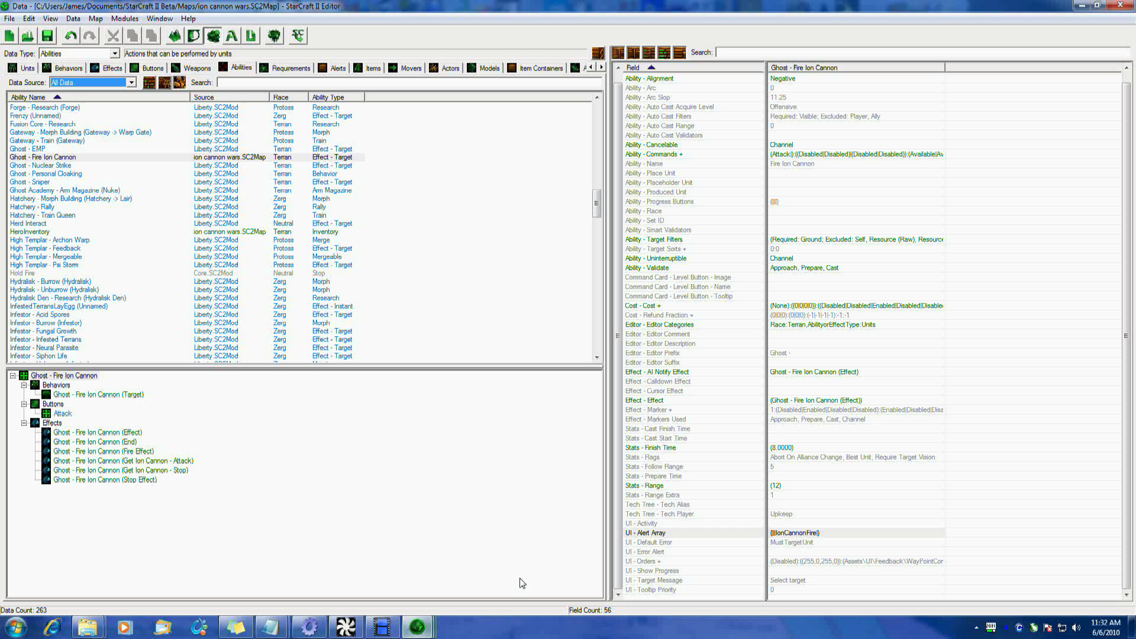